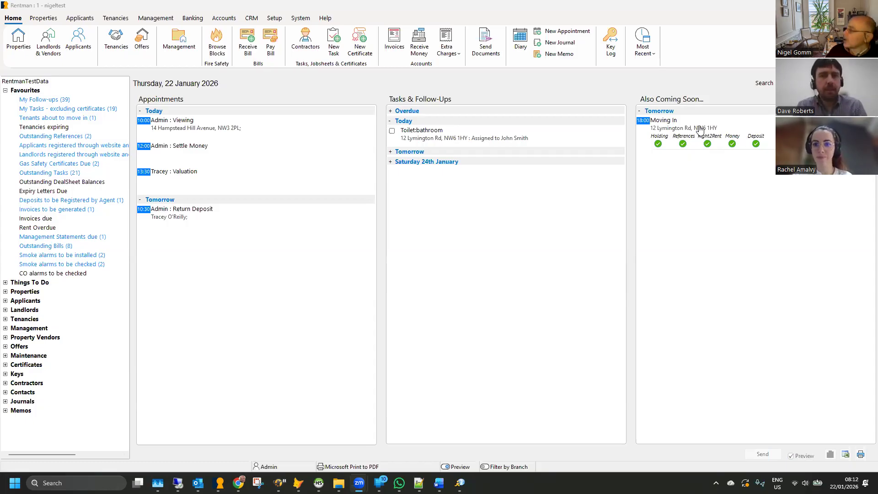
Step: Bring Rentman forward after checking Deal 10's pre-tenancy list, and show the Setup options
{"action": "left_click", "coordinate": [666, 123]}
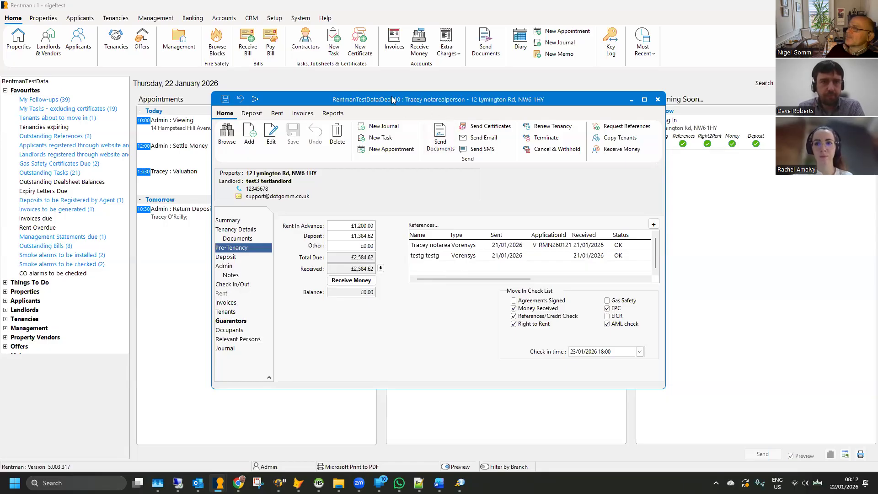
{"action": "left_click", "coordinate": [275, 18]}
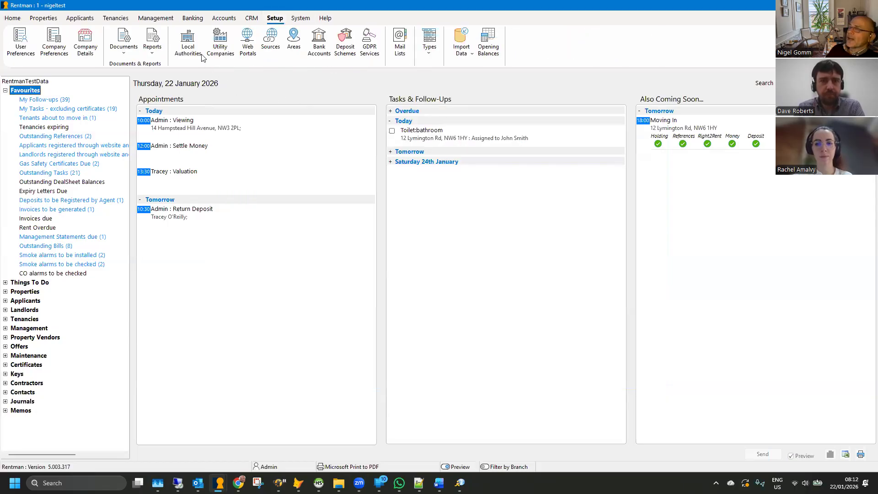
Step: Open the New Tenant RSign Package from Setup's document packages for editing
{"action": "left_click", "coordinate": [122, 41]}
{"action": "left_click", "coordinate": [135, 51]}
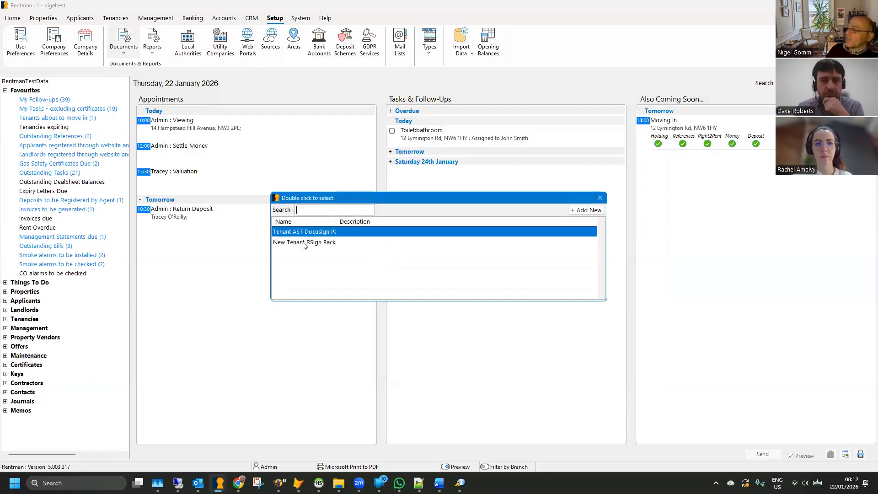
{"action": "left_click", "coordinate": [312, 243]}
{"action": "double_click", "coordinate": [312, 243]}
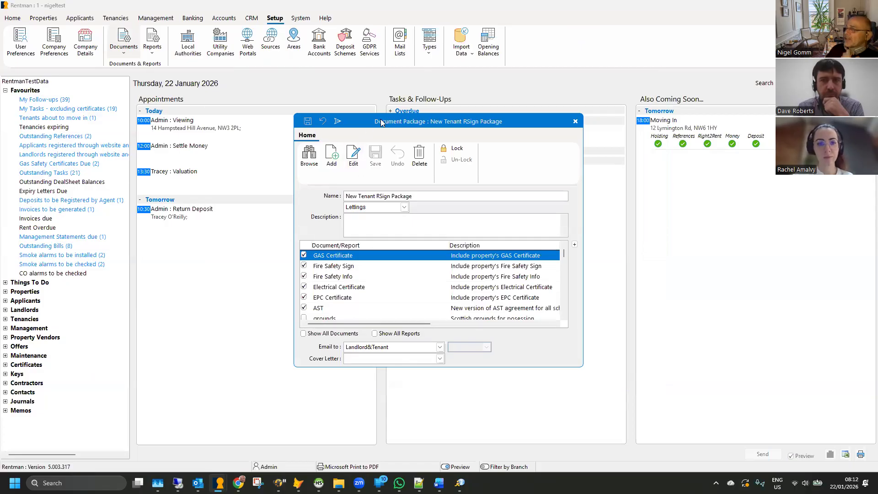
{"action": "left_click_drag", "start_coordinate": [381, 121], "coordinate": [350, 103]}
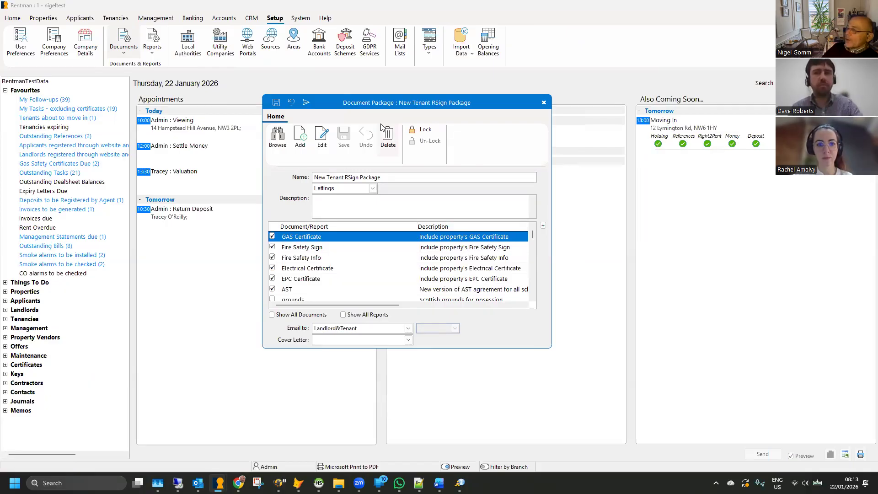
Step: Review the AST entry, set the package to no cover letter, save and close it
{"action": "left_click", "coordinate": [289, 290]}
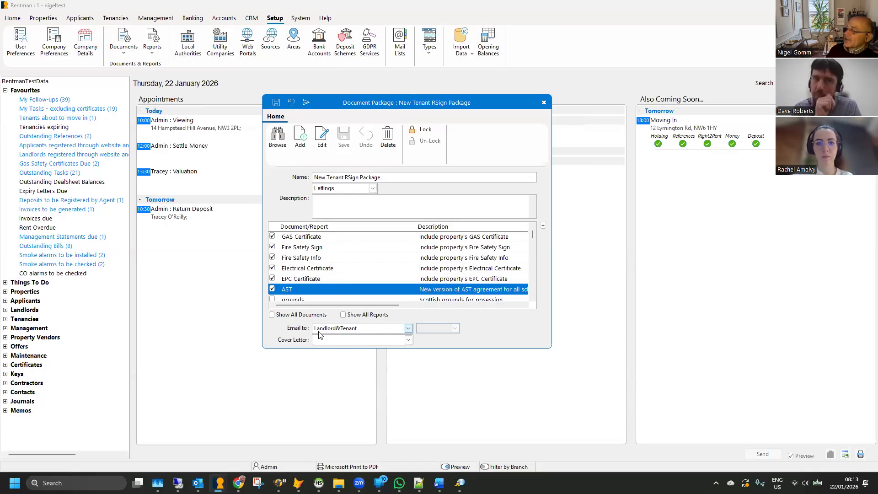
{"action": "left_click", "coordinate": [408, 340]}
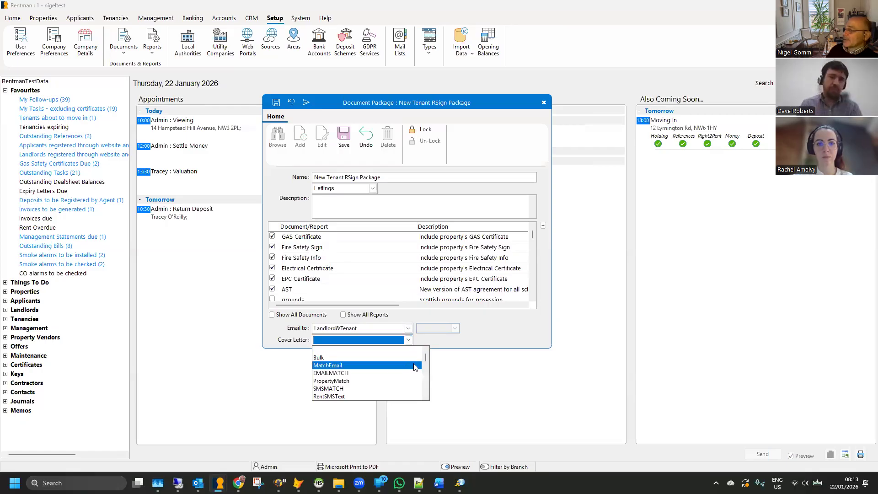
{"action": "left_click_drag", "start_coordinate": [426, 361], "coordinate": [424, 339]}
{"action": "left_click", "coordinate": [424, 339]}
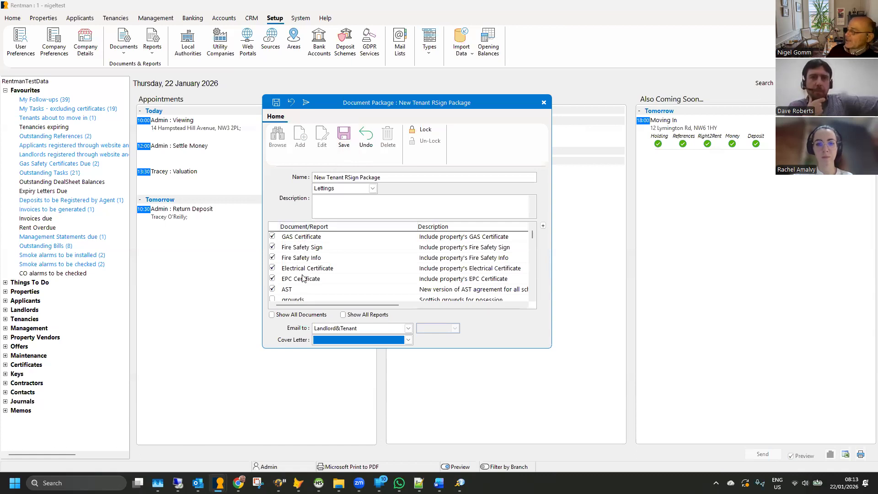
{"action": "left_click", "coordinate": [347, 135]}
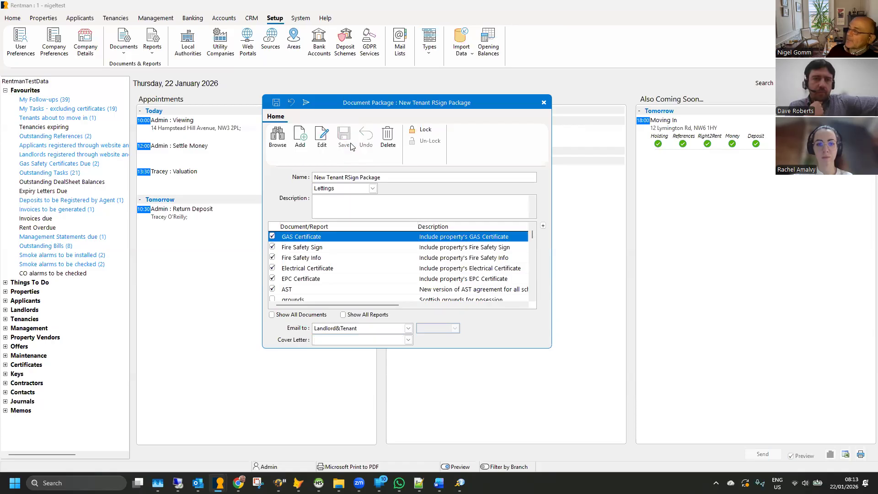
{"action": "left_click", "coordinate": [544, 102]}
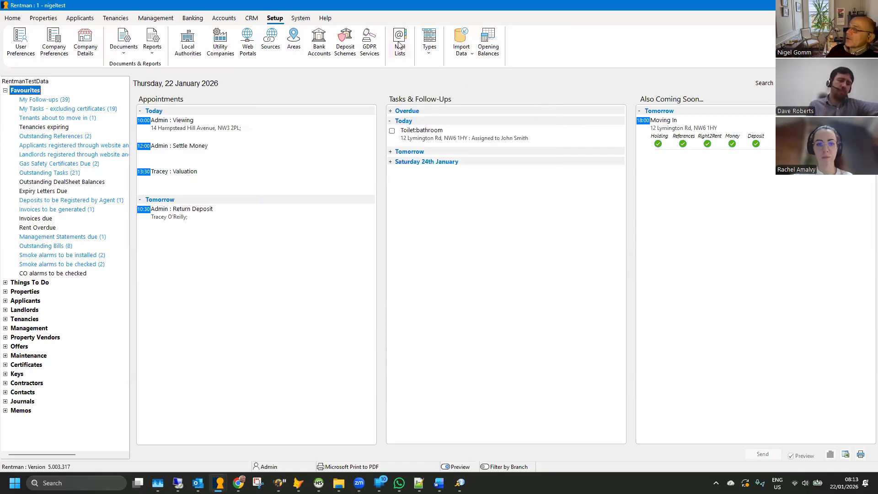
{"action": "mouse_move", "coordinate": [219, 482]}
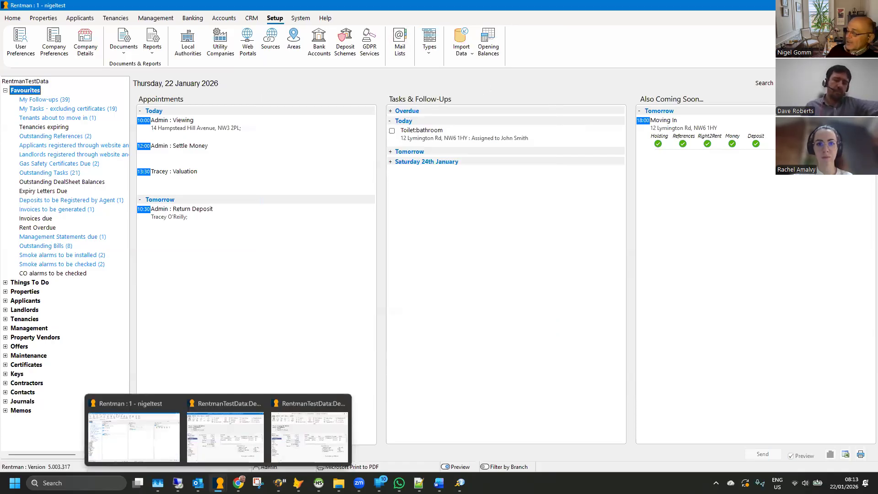
{"action": "left_click", "coordinate": [294, 440]}
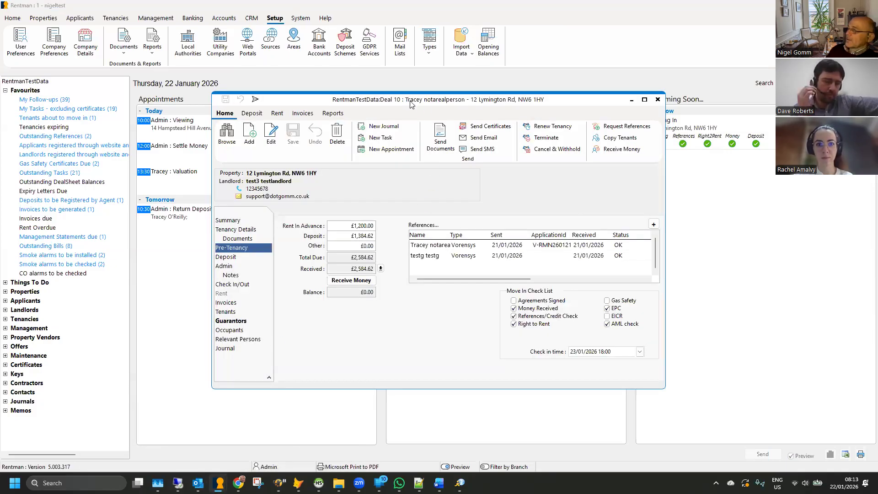
{"action": "left_click_drag", "start_coordinate": [410, 101], "coordinate": [351, 75]}
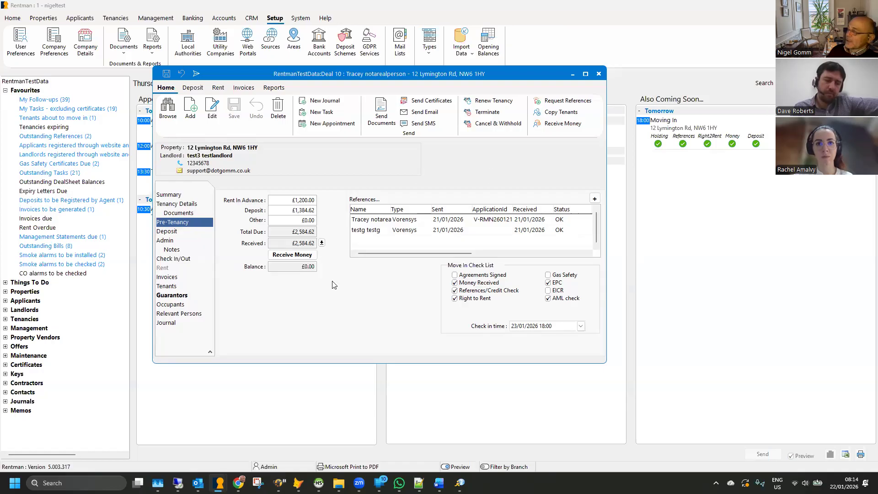
{"action": "left_click", "coordinate": [379, 120]}
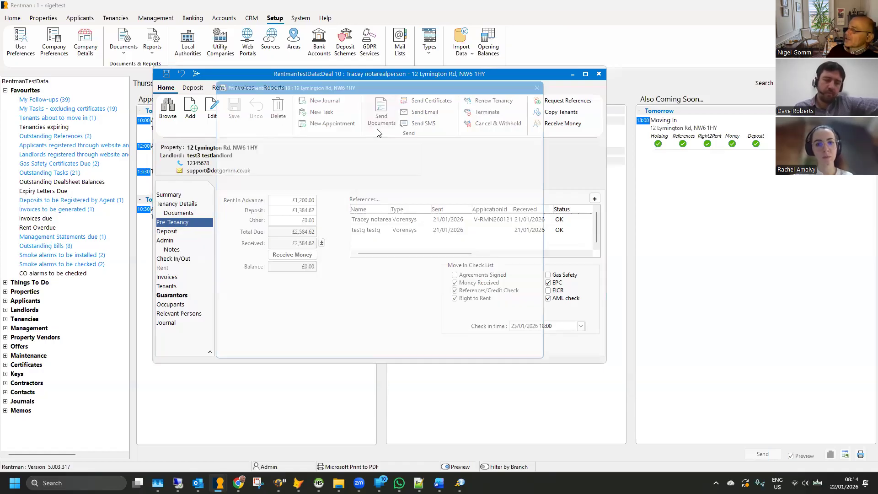
Step: Load the New Tenant RSign Package, leaving out the deal sheets and including the AST contract
{"action": "left_click", "coordinate": [252, 89]}
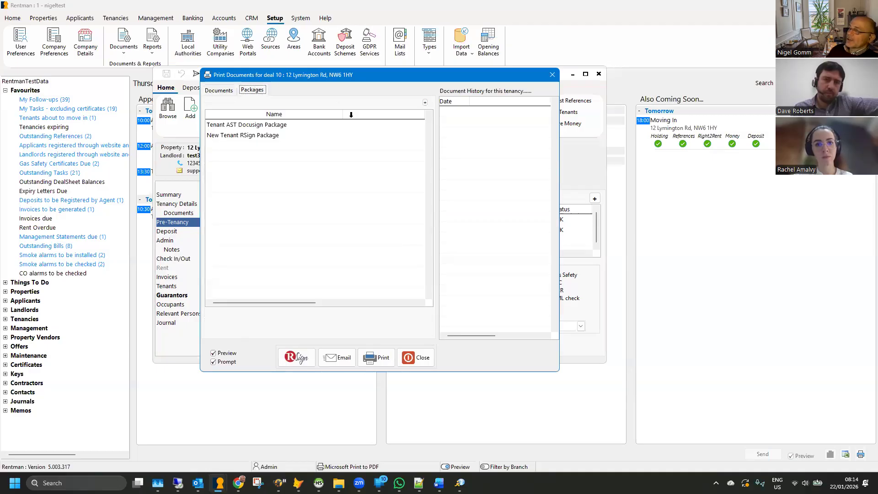
{"action": "left_click", "coordinate": [246, 127]}
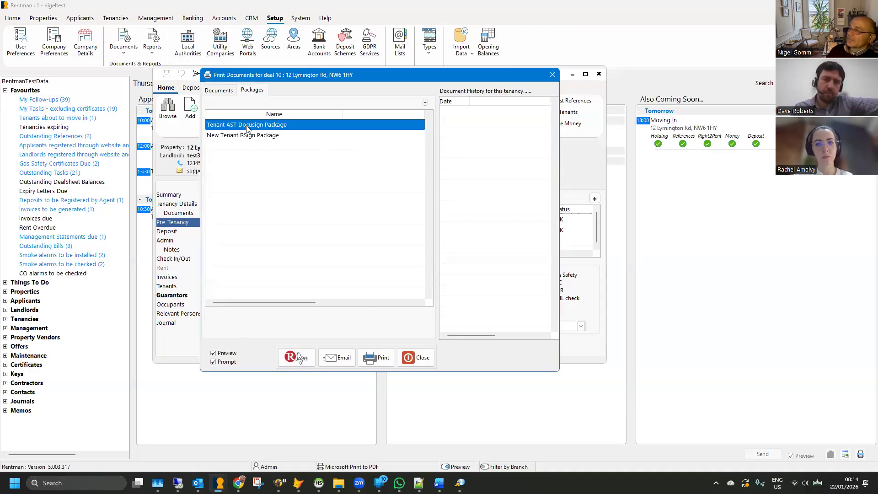
{"action": "left_click", "coordinate": [247, 136]}
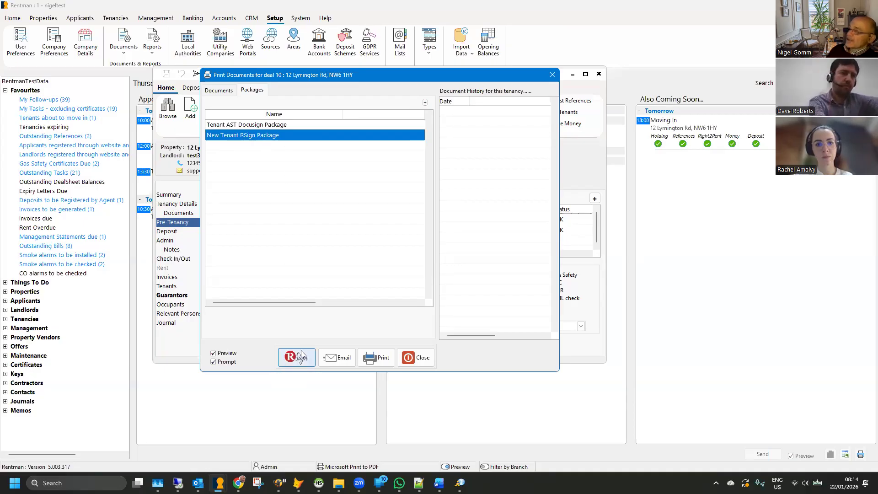
{"action": "left_click", "coordinate": [223, 89]}
{"action": "left_click", "coordinate": [235, 111]}
{"action": "left_click", "coordinate": [211, 173]}
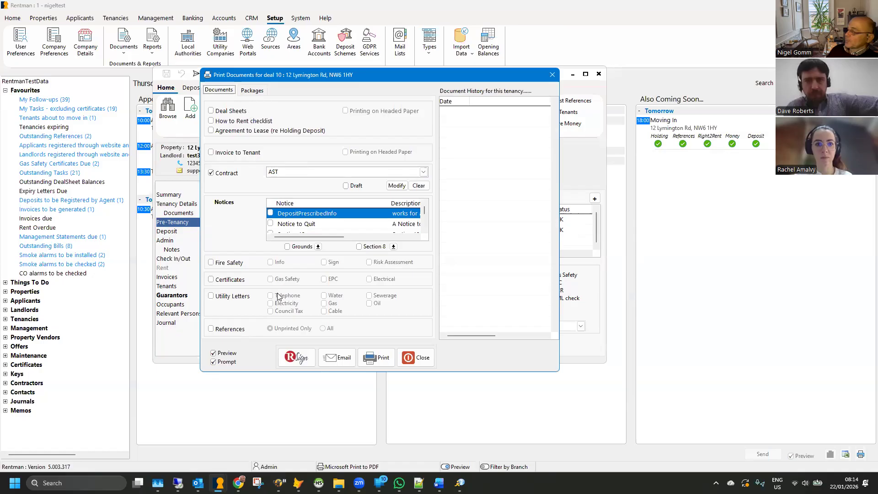
Step: Turn off Preview and Prompt, then send the documents for RSign e-signature
{"action": "left_click", "coordinate": [221, 354]}
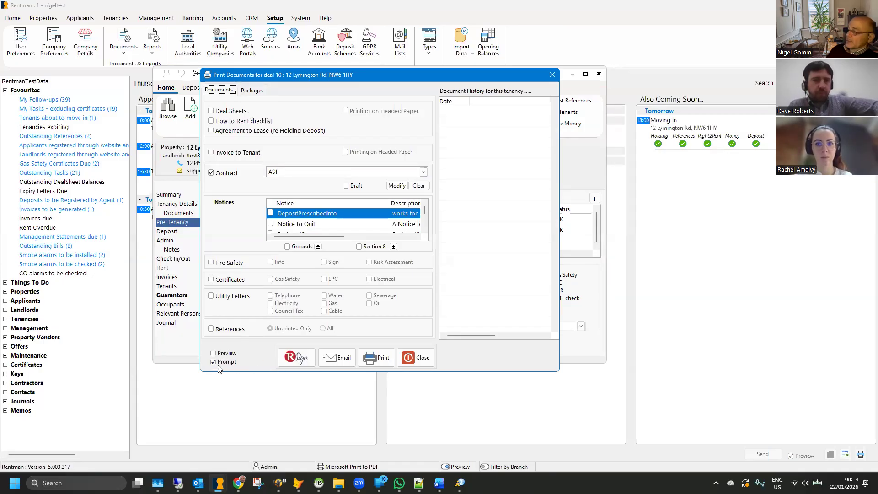
{"action": "left_click", "coordinate": [225, 363]}
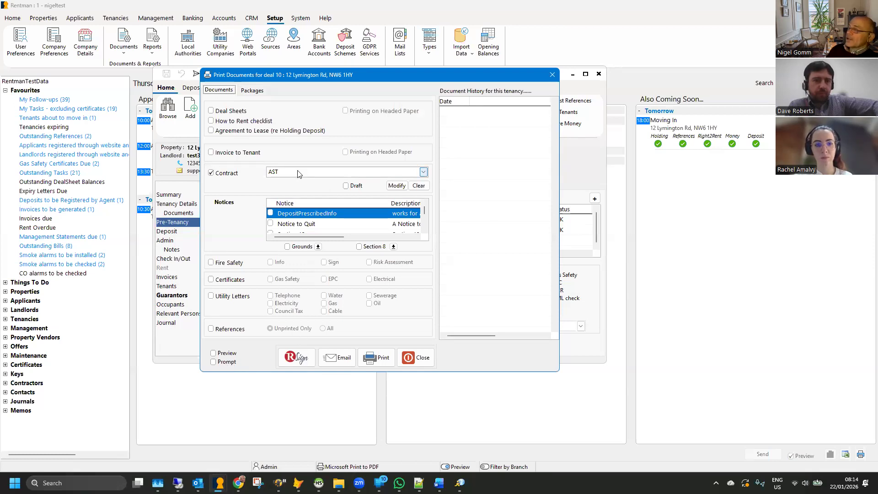
{"action": "left_click", "coordinate": [302, 359]}
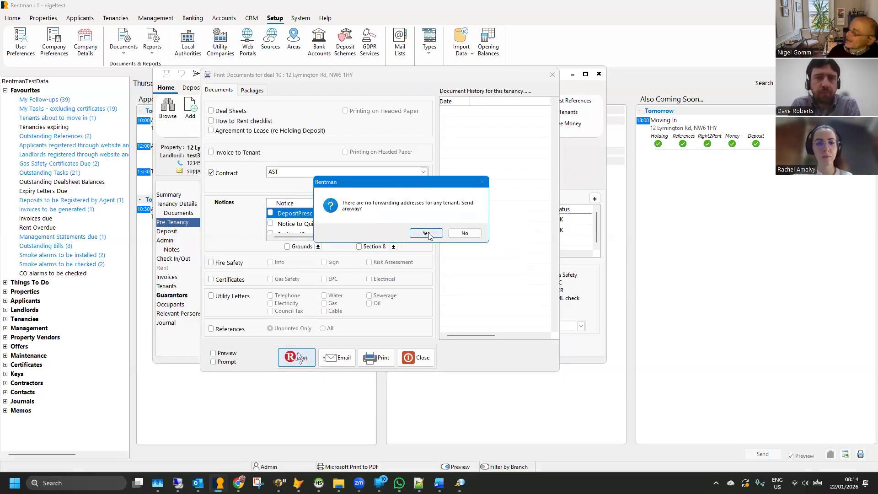
Step: Send anyway despite missing forwarding addresses, addressing the envelope to tenants only, not landlord
{"action": "left_click", "coordinate": [430, 234]}
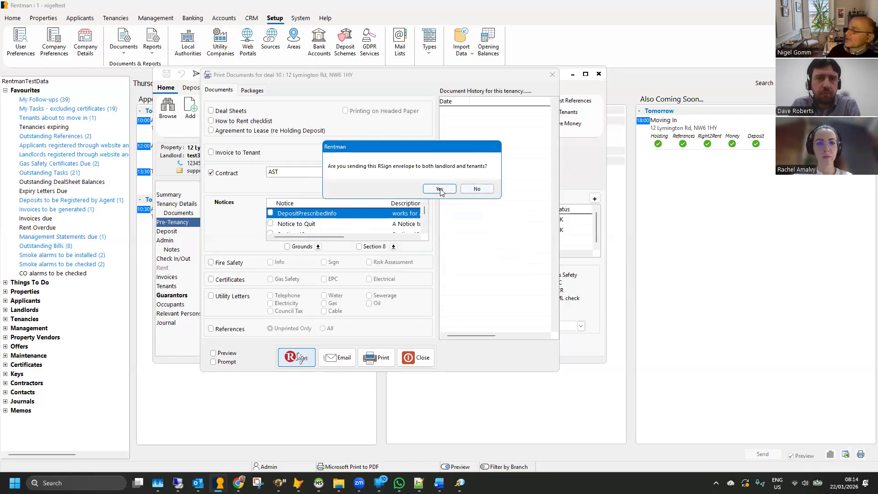
{"action": "left_click", "coordinate": [476, 188]}
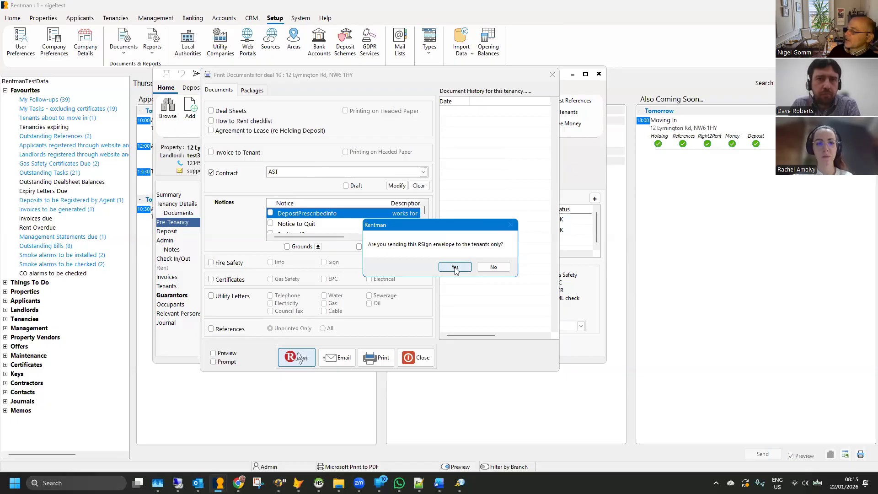
{"action": "left_click", "coordinate": [455, 267]}
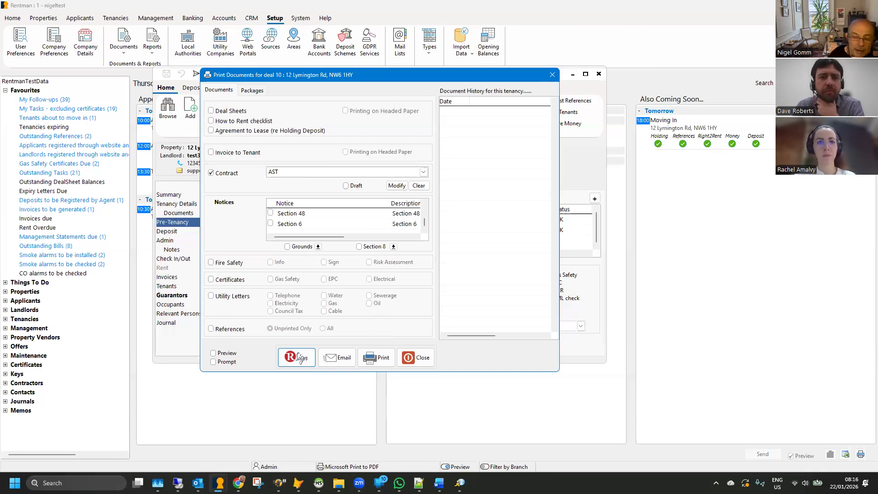
Step: Once the RSign envelope has gone out, switch to Outlook to run Send/Receive
{"action": "key", "text": "alt+Tab"}
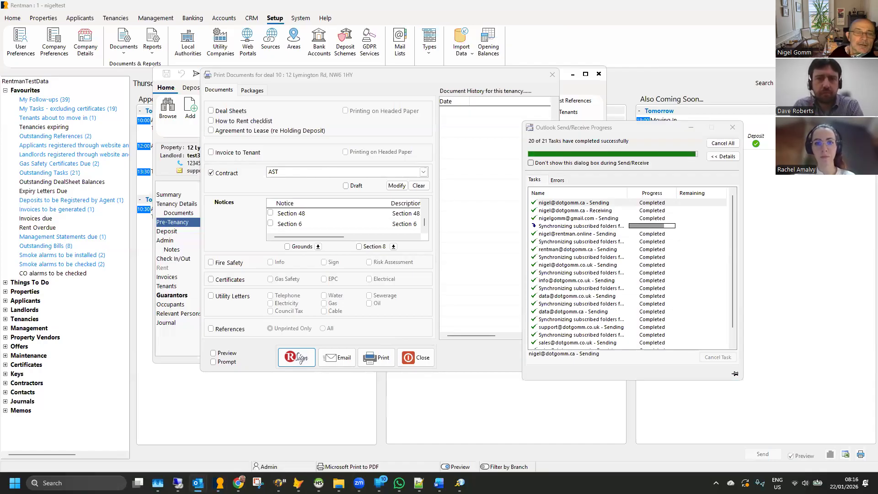
Step: Open the RSign eSign Request email, download its pictures, and launch View & Sign Document in Chrome
{"action": "key", "text": "alt+Tab"}
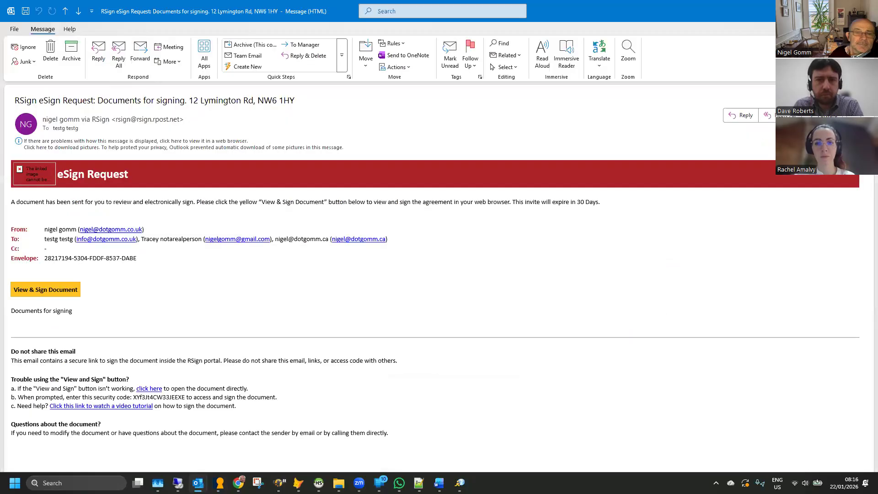
{"action": "double_click", "coordinate": [305, 14]}
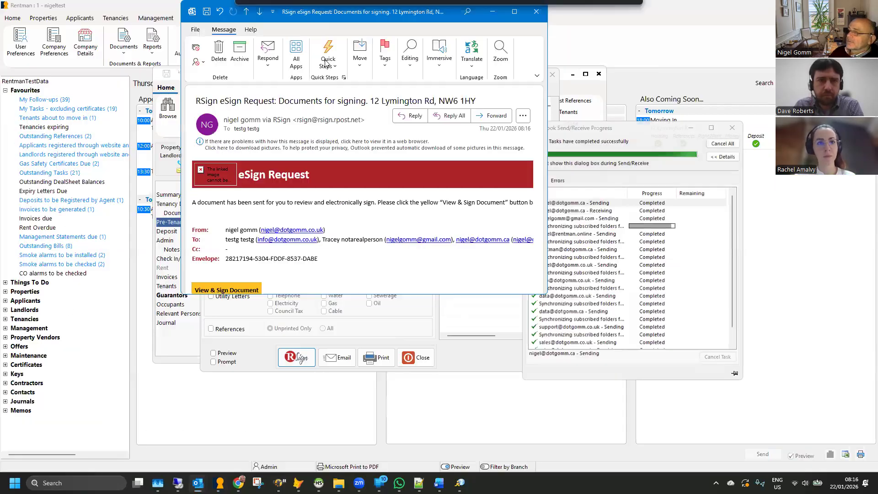
{"action": "left_click", "coordinate": [329, 144]}
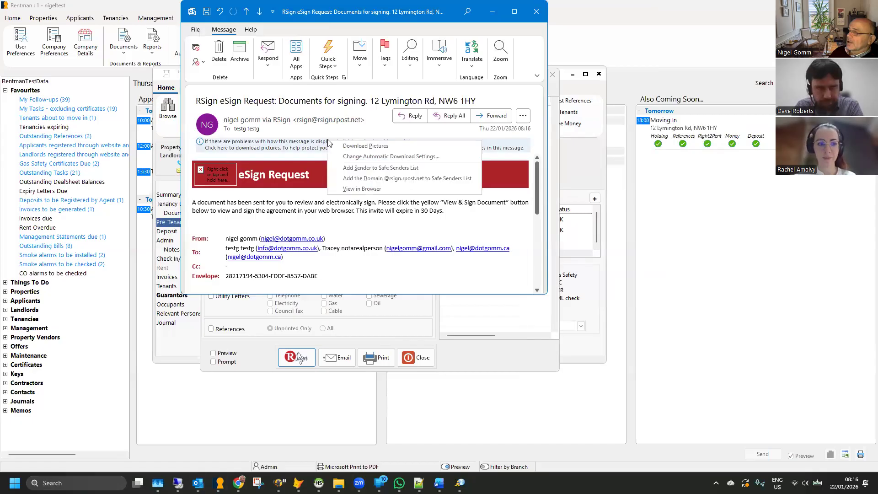
{"action": "left_click", "coordinate": [363, 167]}
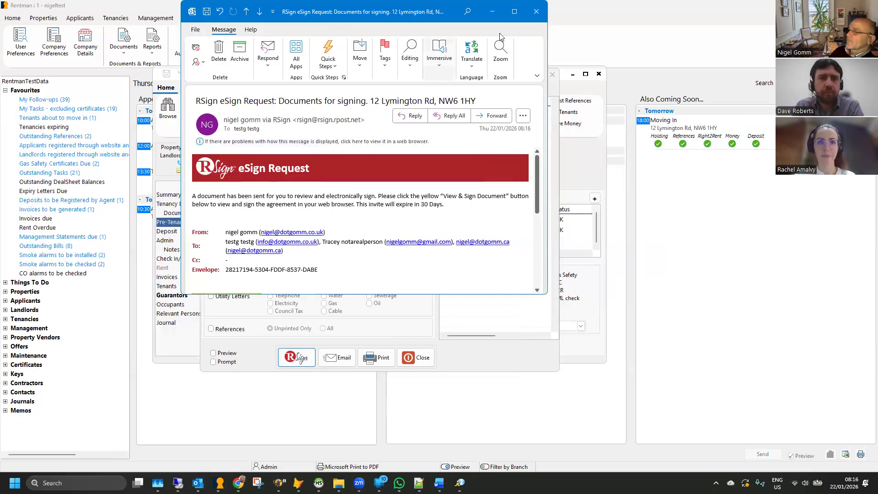
{"action": "left_click", "coordinate": [515, 11]}
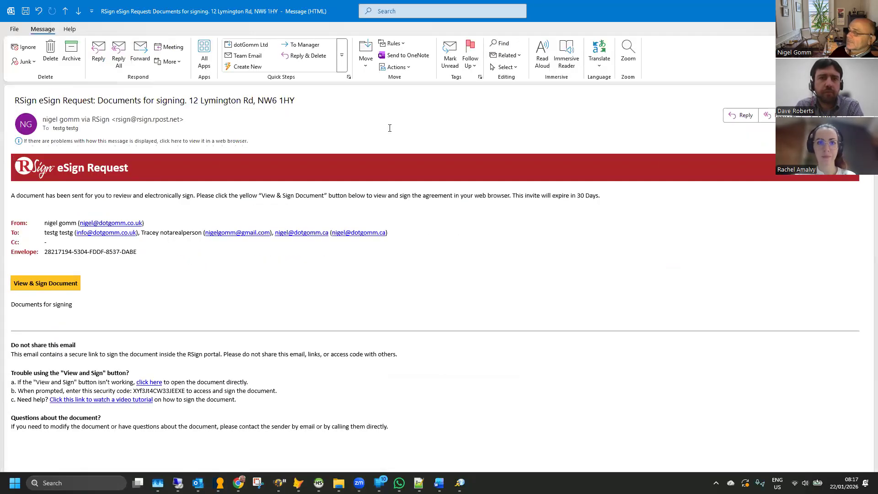
{"action": "left_click", "coordinate": [49, 287]}
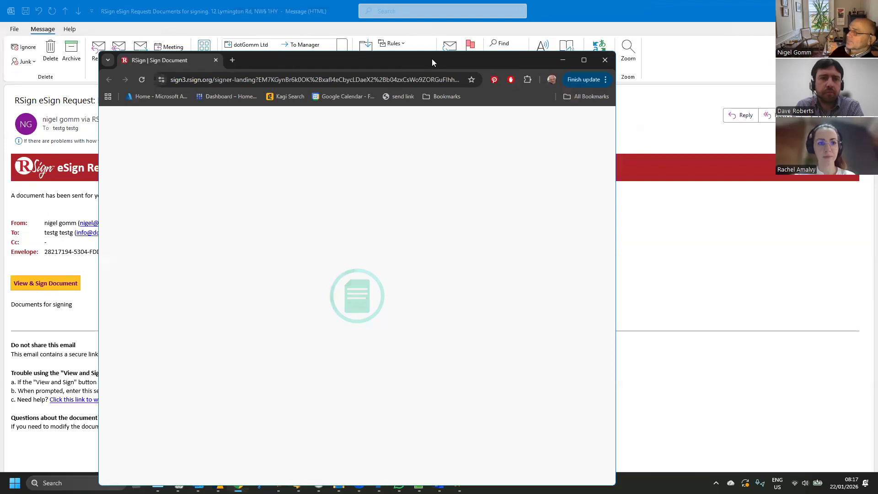
{"action": "double_click", "coordinate": [431, 58]}
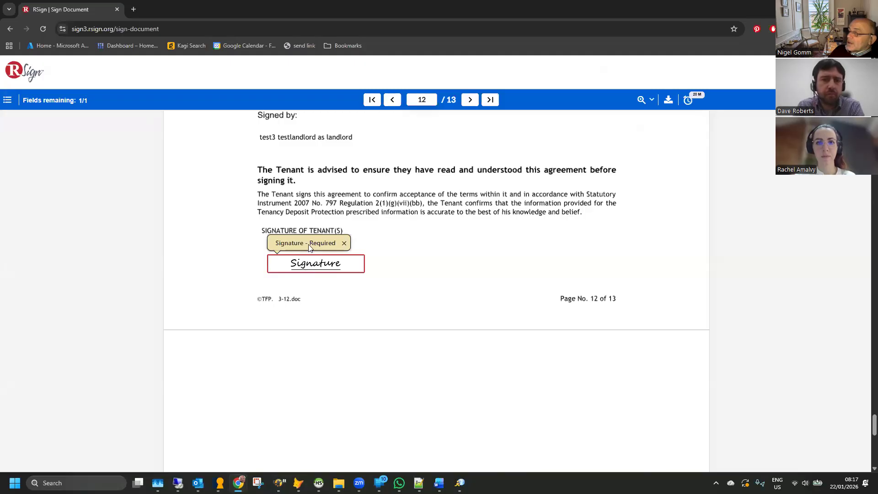
Step: Sign page 12's tenant field with the autofilled name in the fifth style, finish, and close Chrome
{"action": "left_click", "coordinate": [308, 265]}
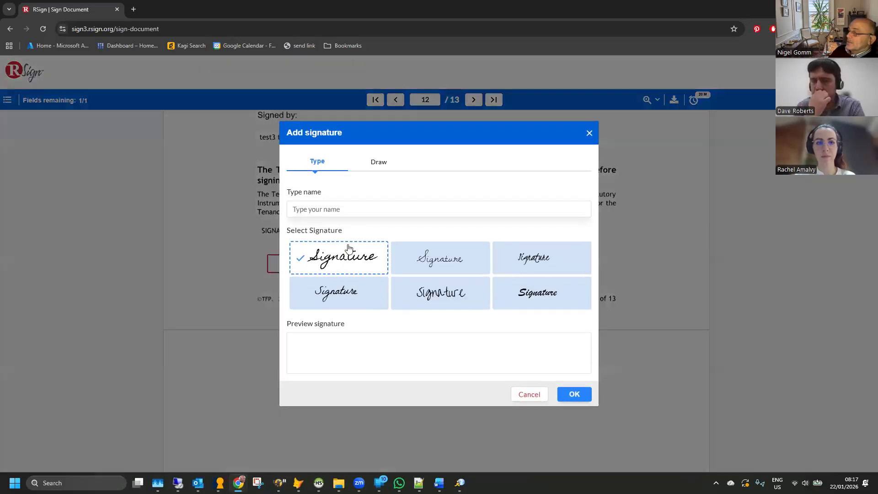
{"action": "left_click", "coordinate": [348, 209]}
{"action": "left_click", "coordinate": [361, 232]}
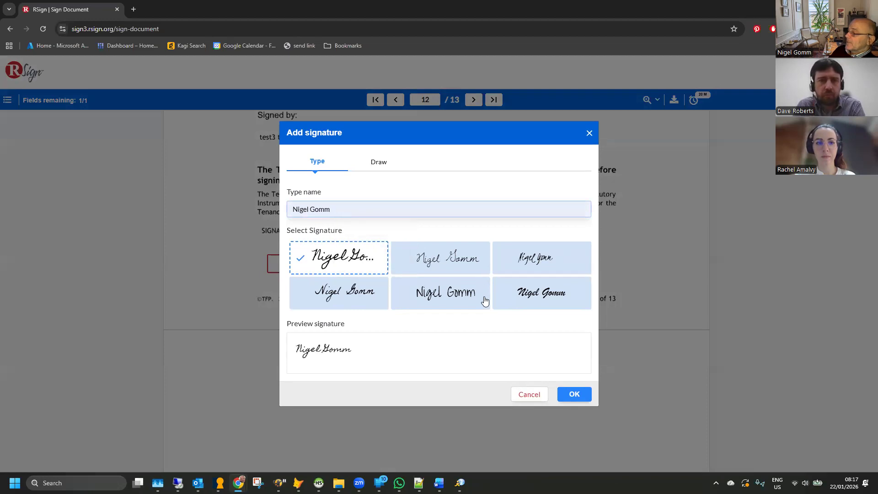
{"action": "left_click", "coordinate": [457, 295]}
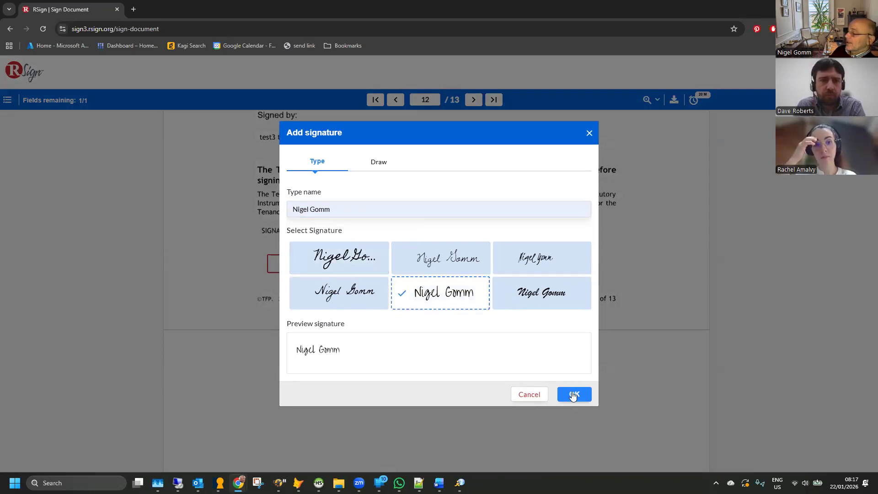
{"action": "left_click", "coordinate": [573, 393]}
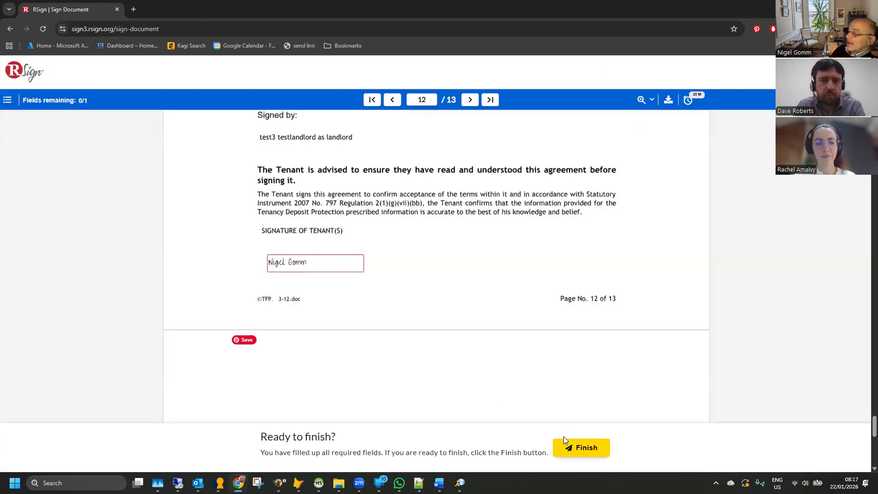
{"action": "left_click", "coordinate": [584, 450]}
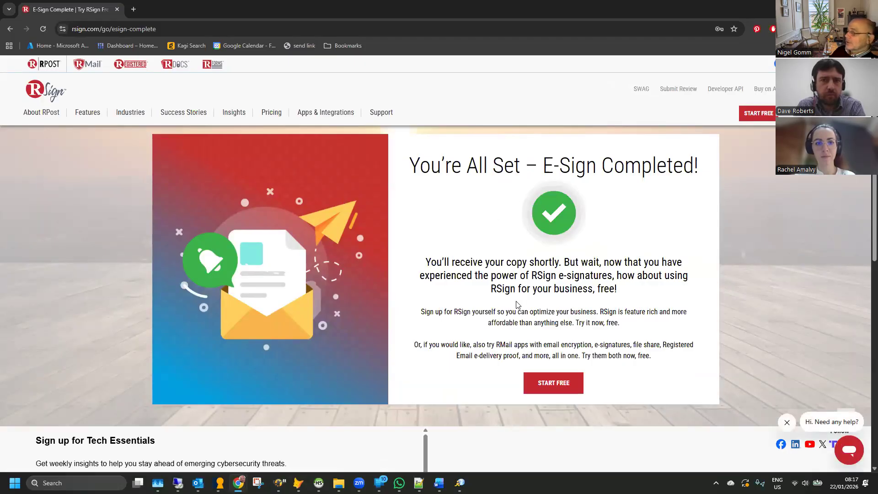
{"action": "left_click", "coordinate": [116, 9]}
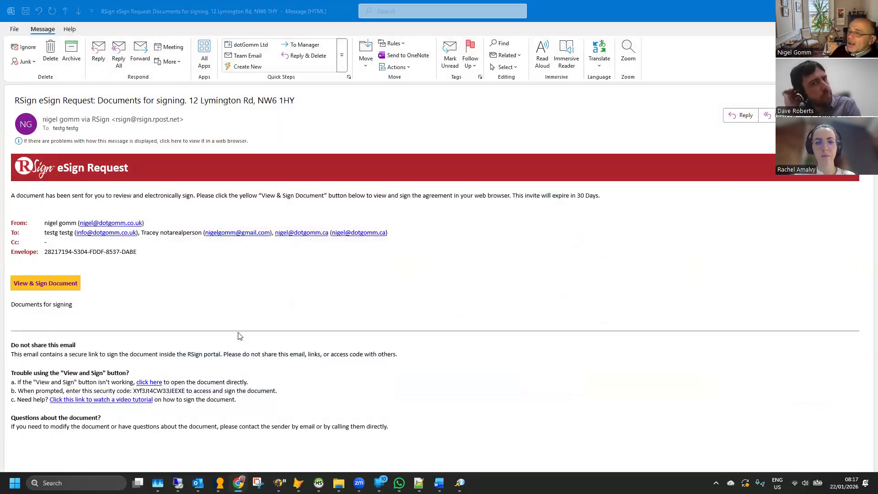
Step: In Deal 10, view the guarantor's Personal and Contact details, then return to Summary
{"action": "mouse_move", "coordinate": [198, 483]}
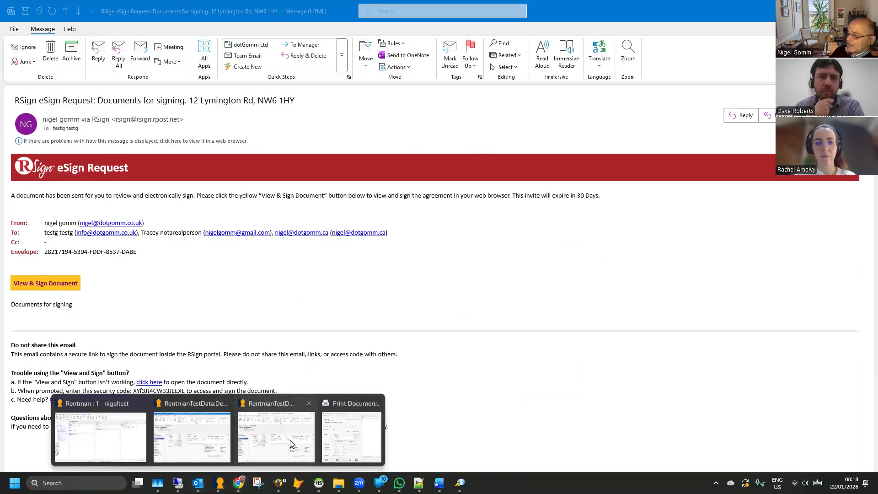
{"action": "left_click", "coordinate": [275, 440]}
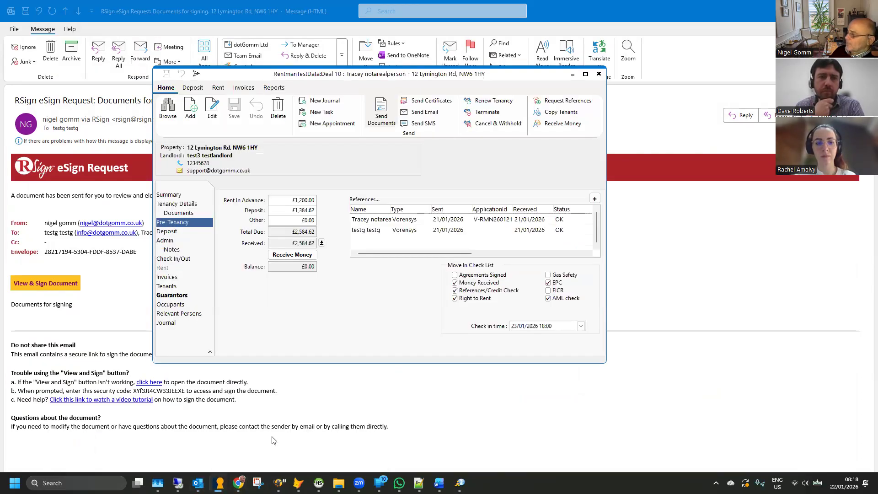
{"action": "left_click", "coordinate": [173, 199]}
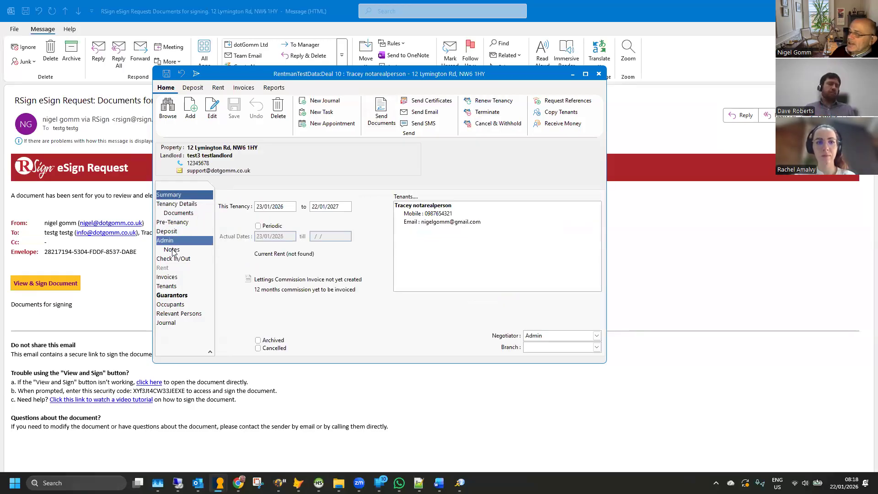
{"action": "left_click", "coordinate": [172, 295]}
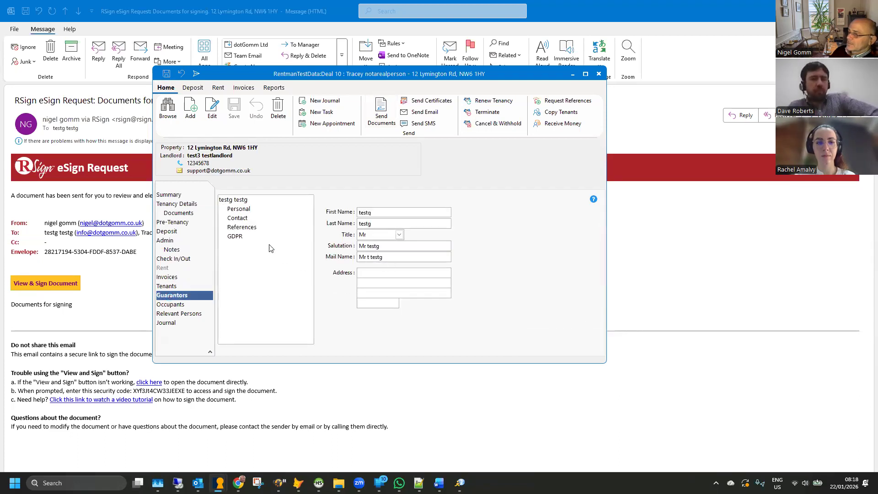
{"action": "left_click", "coordinate": [238, 209]}
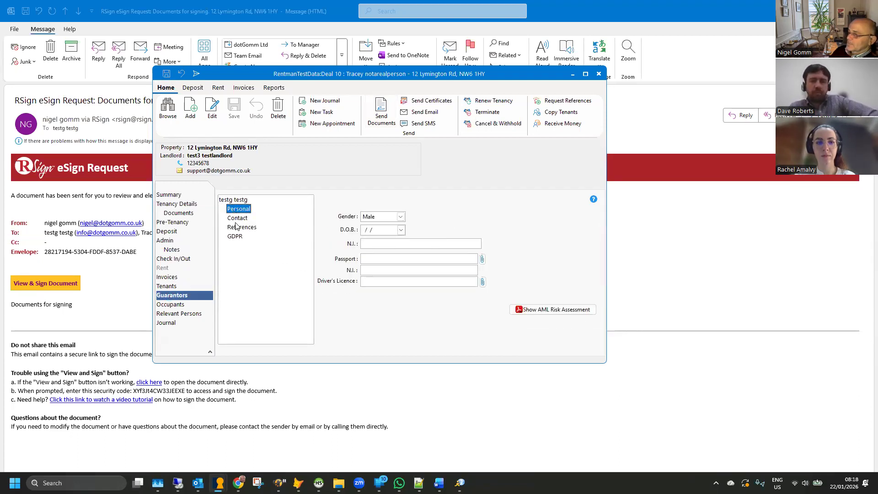
{"action": "left_click", "coordinate": [238, 219]}
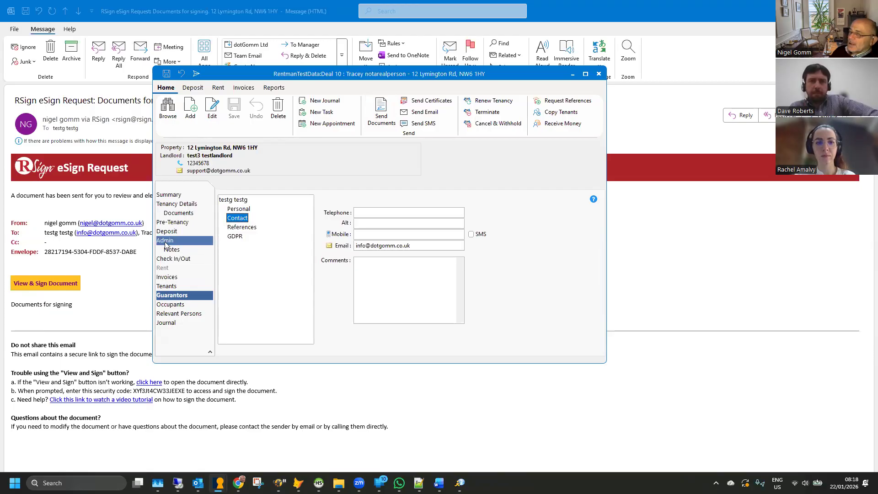
{"action": "left_click", "coordinate": [167, 195]}
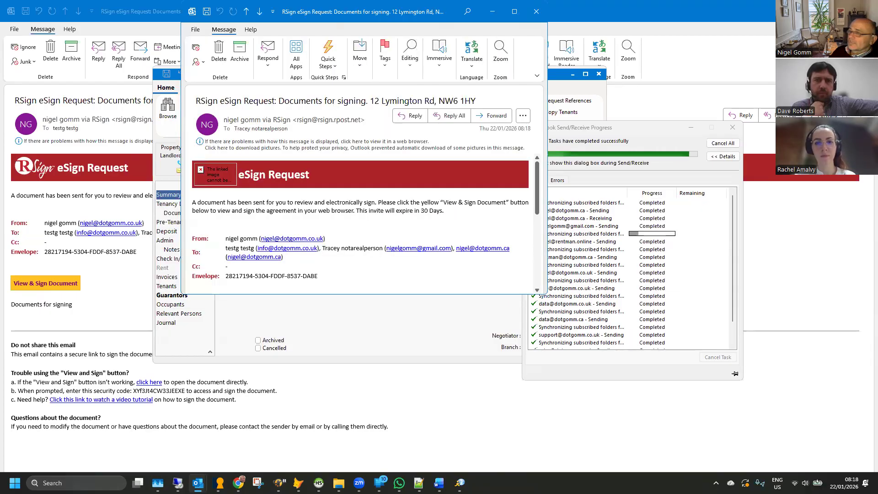
Step: Fill all 14 required fields with the autofilled name in the bold signature style, then Finish
{"action": "left_click", "coordinate": [514, 11]}
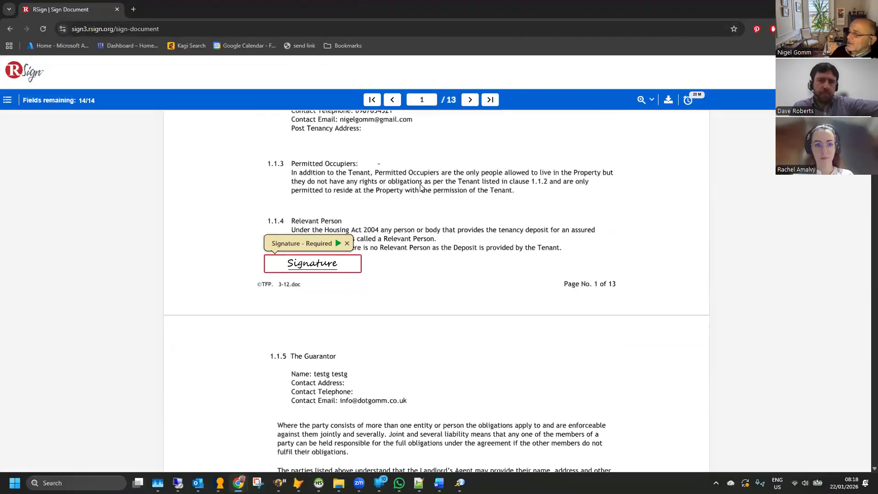
{"action": "left_click", "coordinate": [289, 265]}
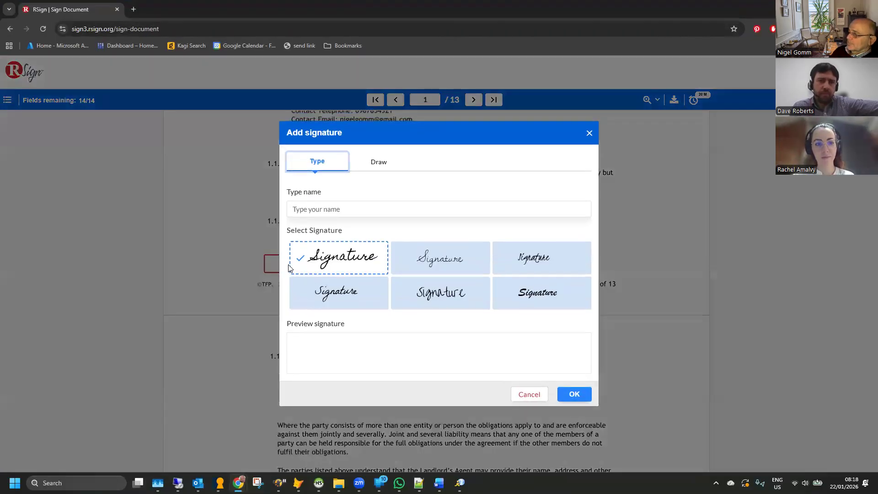
{"action": "left_click", "coordinate": [351, 208]}
{"action": "left_click", "coordinate": [365, 230]}
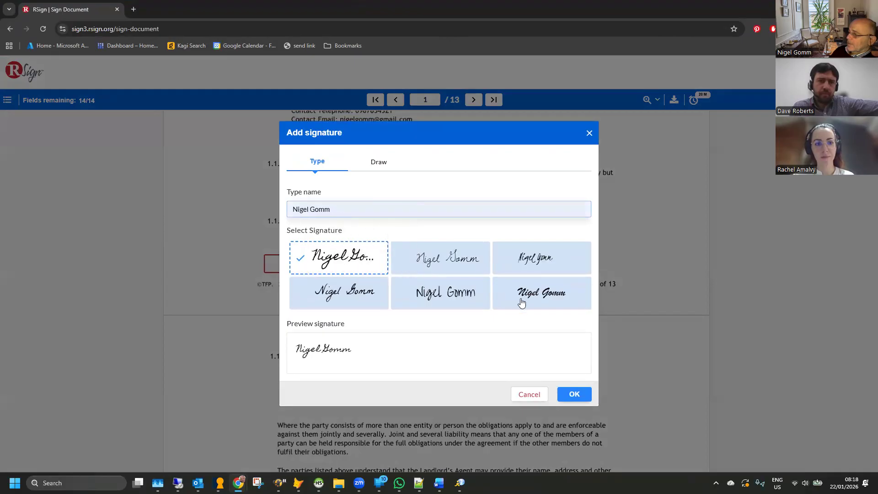
{"action": "left_click", "coordinate": [549, 298]}
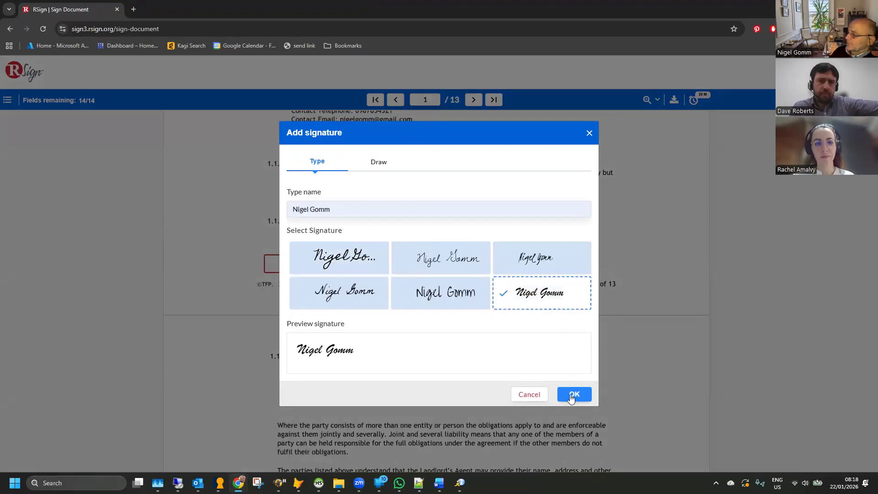
{"action": "left_click", "coordinate": [571, 394]}
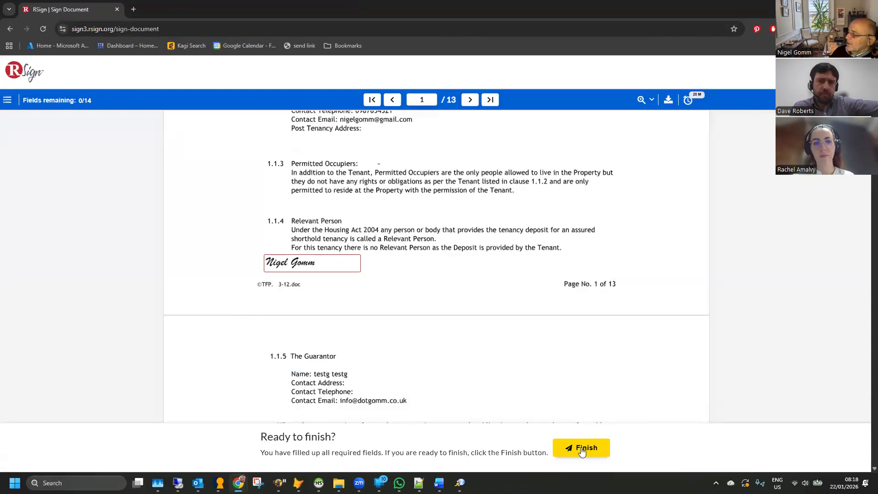
{"action": "left_click", "coordinate": [582, 450]}
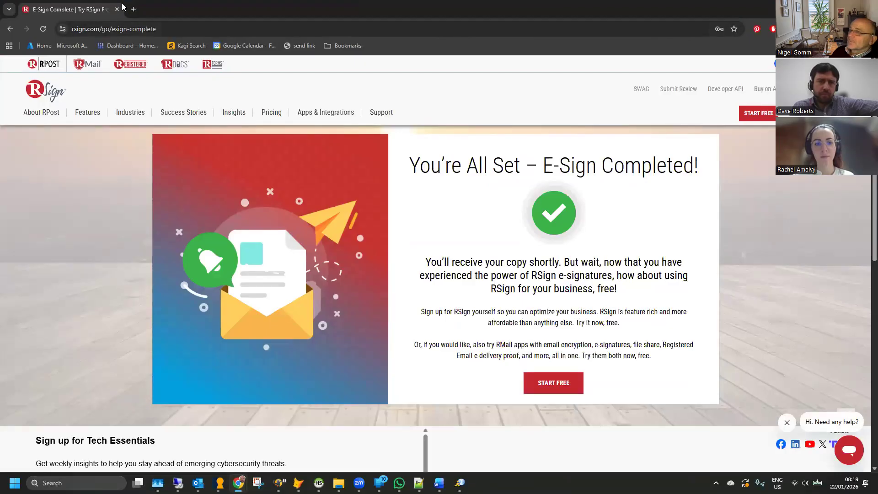
Step: Close the signing-complete browser page and dismiss the 'has Signed your Document' notice email
{"action": "left_click", "coordinate": [117, 9]}
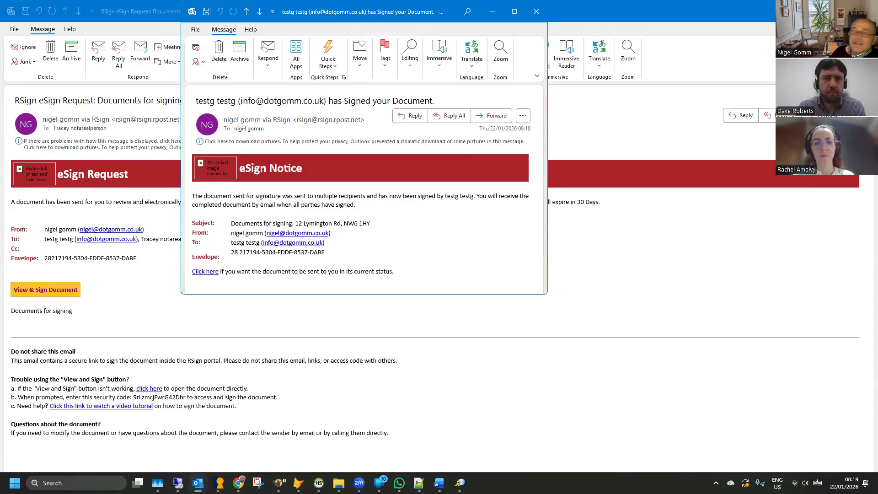
{"action": "left_click", "coordinate": [513, 11]}
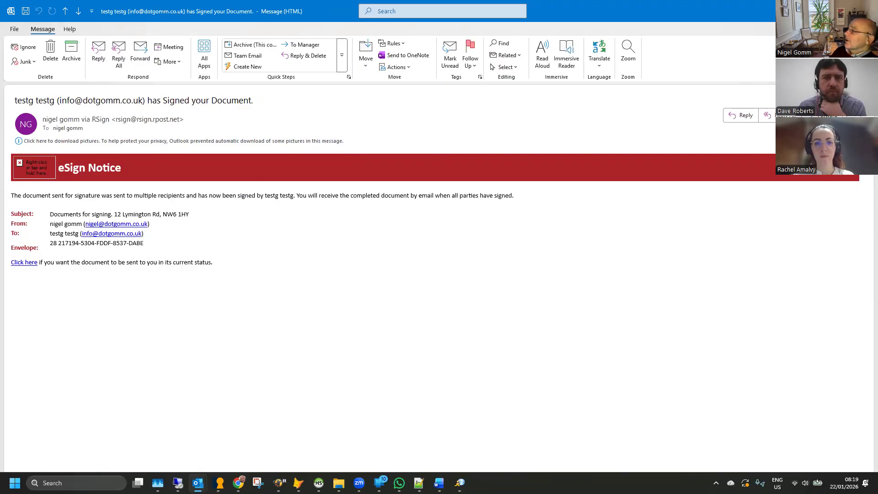
{"action": "key", "text": "Escape"}
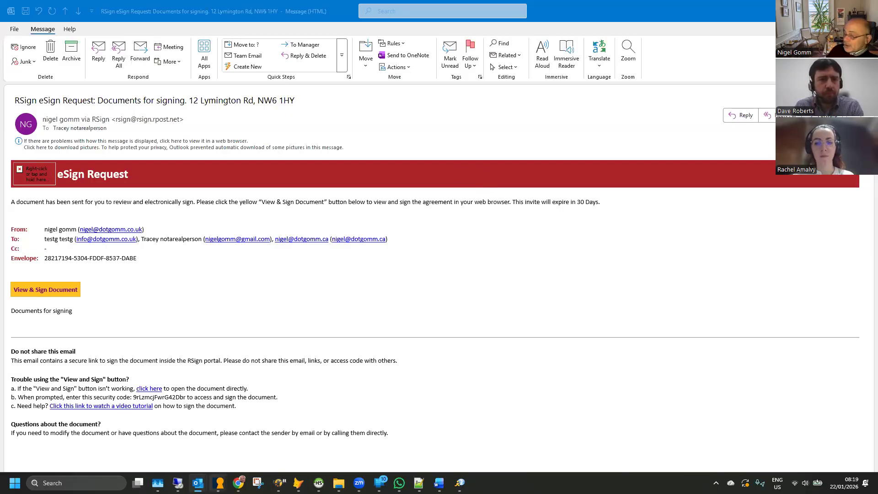
Step: Bring the Rentman deal 10 window forward and view its journal entries
{"action": "mouse_move", "coordinate": [219, 482]}
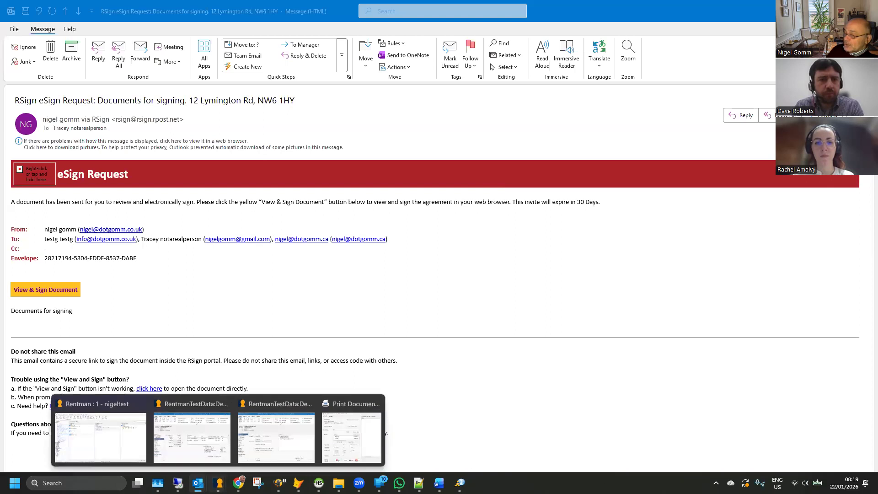
{"action": "left_click", "coordinate": [190, 428]}
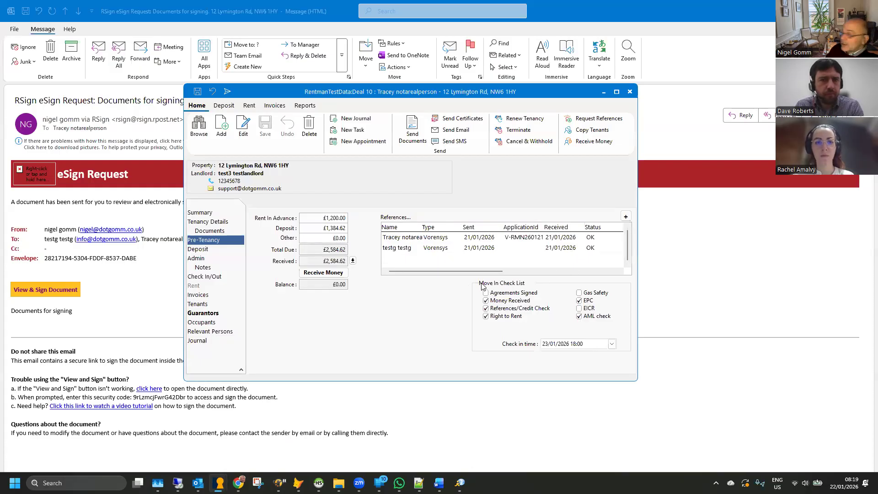
{"action": "left_click", "coordinate": [197, 340]}
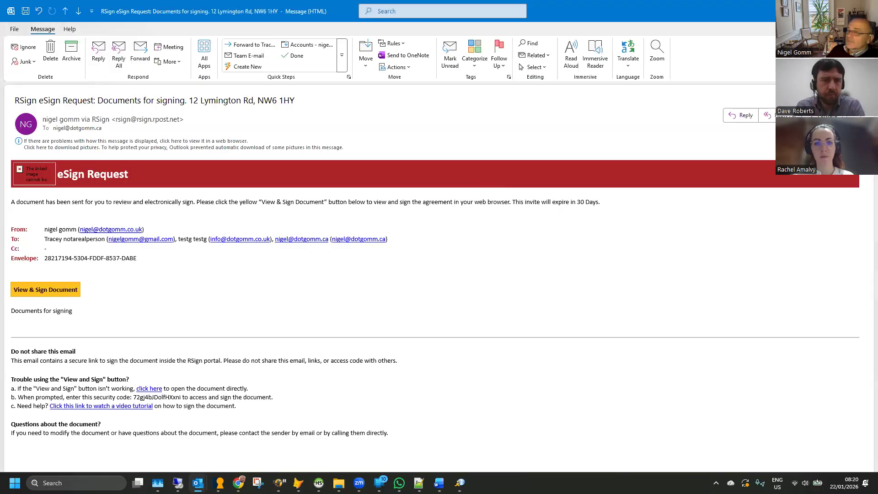
Step: Open the tenancy agreement for signing and set its date to 22/01/2026
{"action": "left_click", "coordinate": [58, 291]}
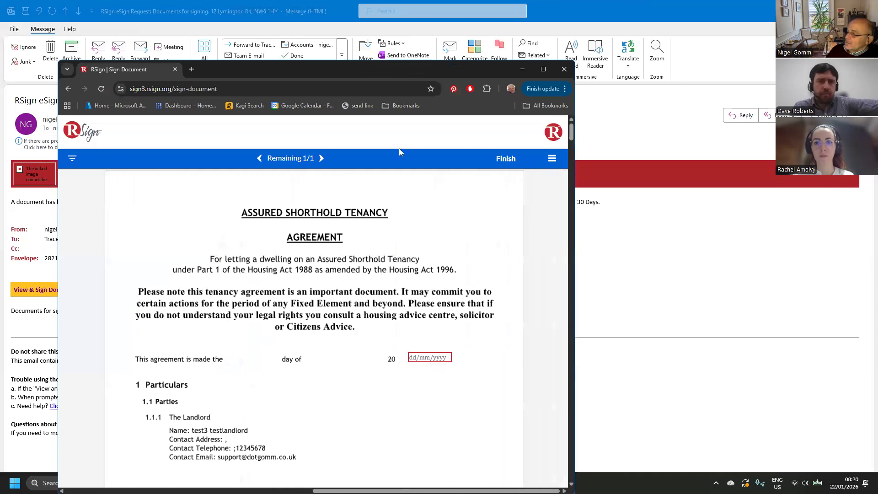
{"action": "left_click", "coordinate": [418, 358]}
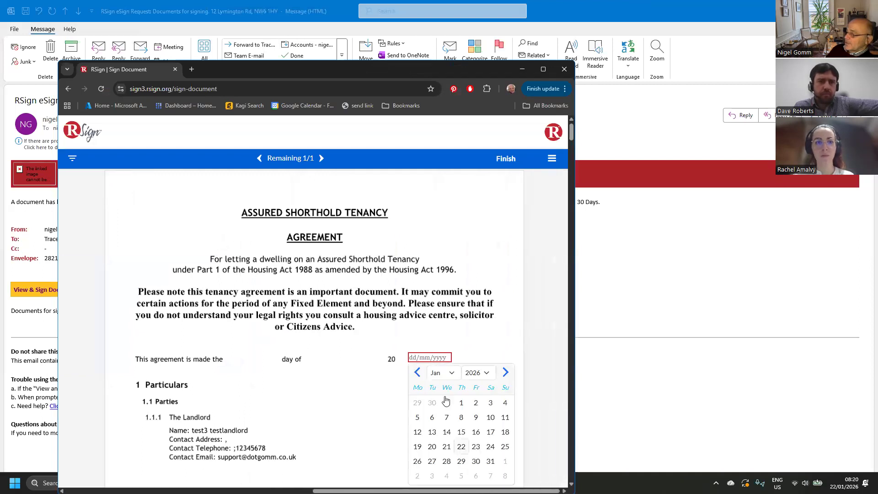
{"action": "left_click", "coordinate": [460, 447]}
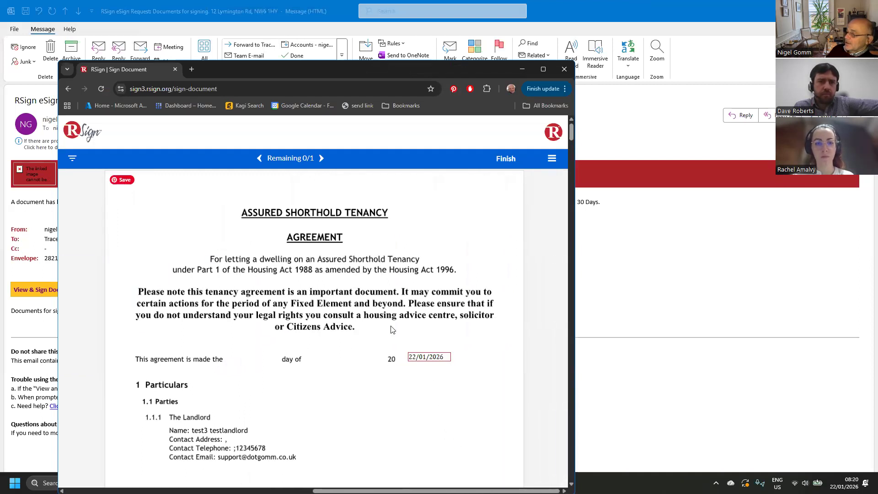
{"action": "scroll", "coordinate": [360, 279], "scroll_direction": "down", "scroll_amount": 5}
{"action": "left_click", "coordinate": [461, 463]}
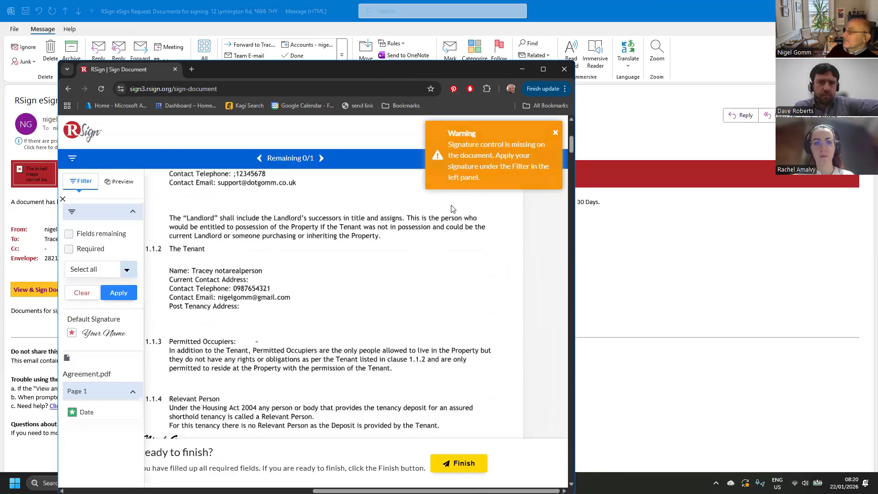
{"action": "scroll", "coordinate": [425, 261], "scroll_direction": "up", "scroll_amount": 6}
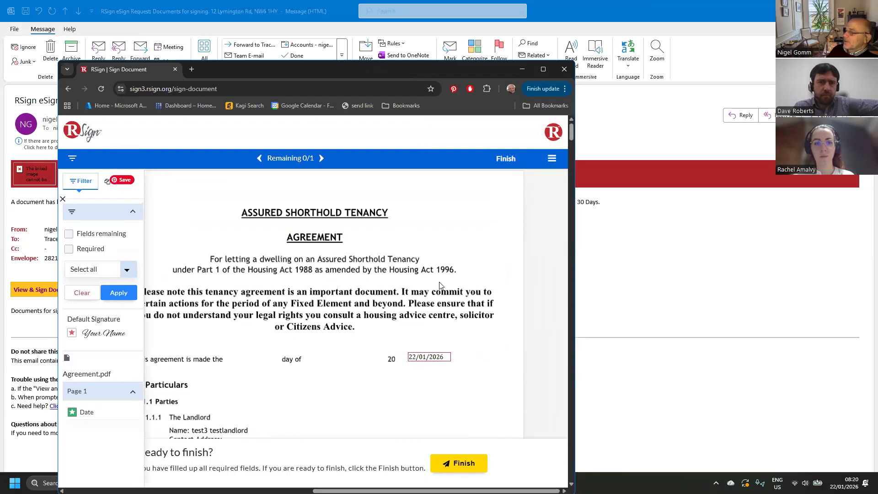
{"action": "scroll", "coordinate": [428, 292], "scroll_direction": "down", "scroll_amount": 1}
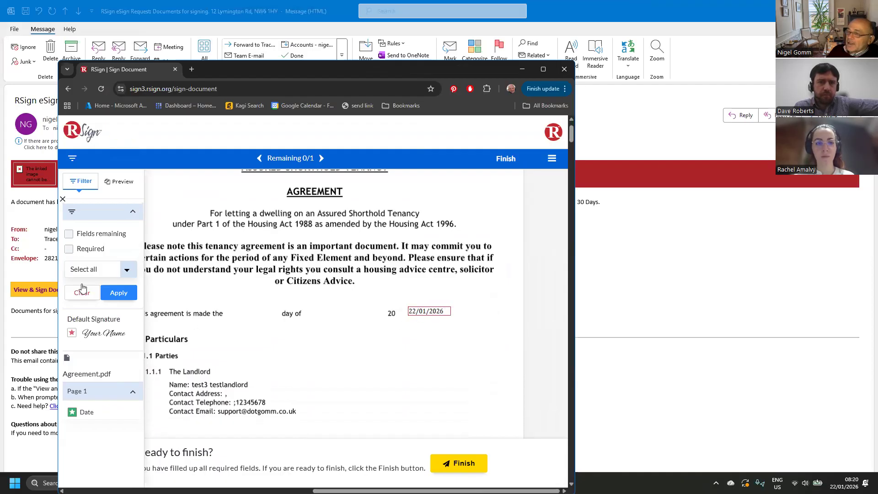
Step: Create a default typed signature with the autofilled name and second style, then finish e-signing
{"action": "left_click", "coordinate": [87, 333]}
{"action": "left_click", "coordinate": [215, 248]}
{"action": "right_click", "coordinate": [213, 254]}
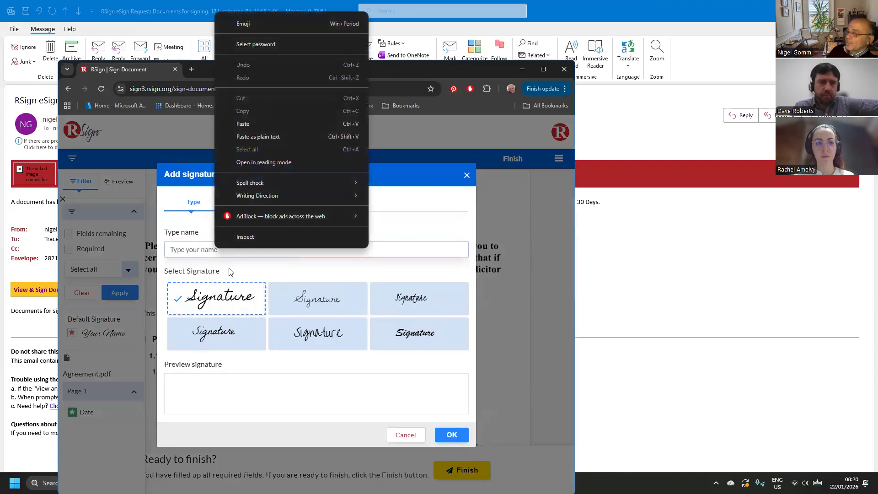
{"action": "left_click", "coordinate": [215, 263]}
{"action": "left_click", "coordinate": [246, 272]}
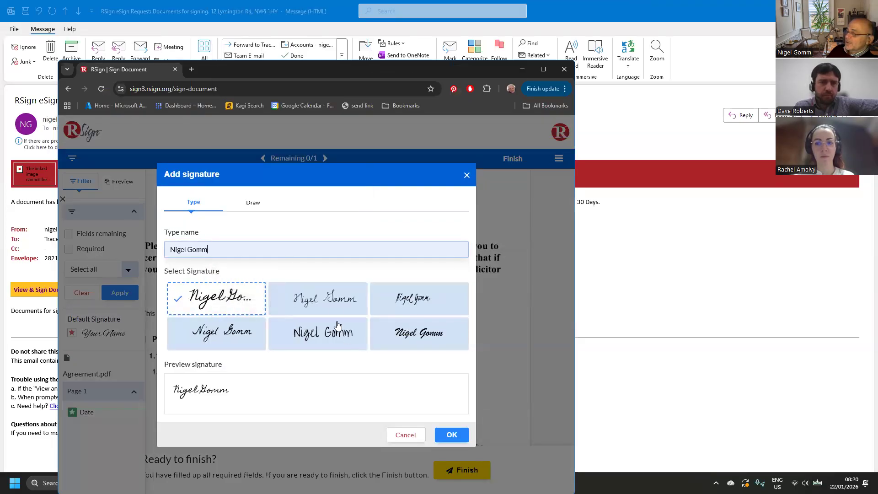
{"action": "left_click", "coordinate": [318, 298]}
{"action": "left_click", "coordinate": [446, 436]}
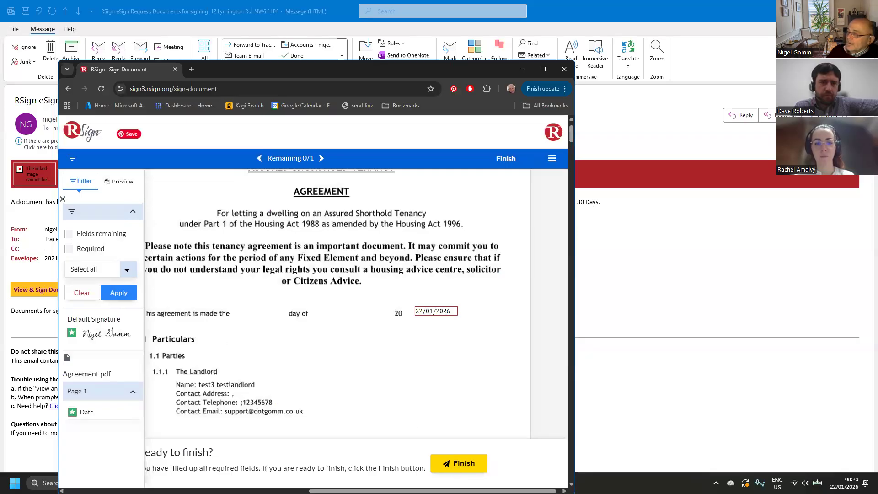
{"action": "left_click", "coordinate": [460, 465]}
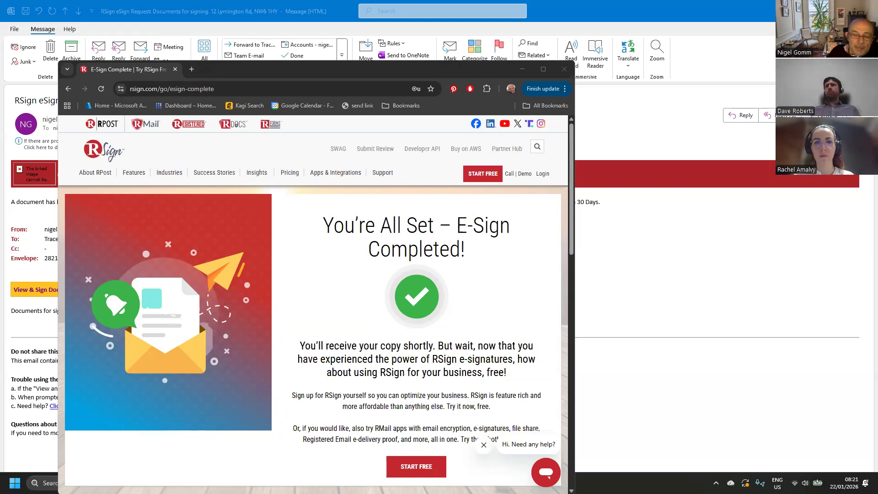
{"action": "key", "text": "alt+Tab"}
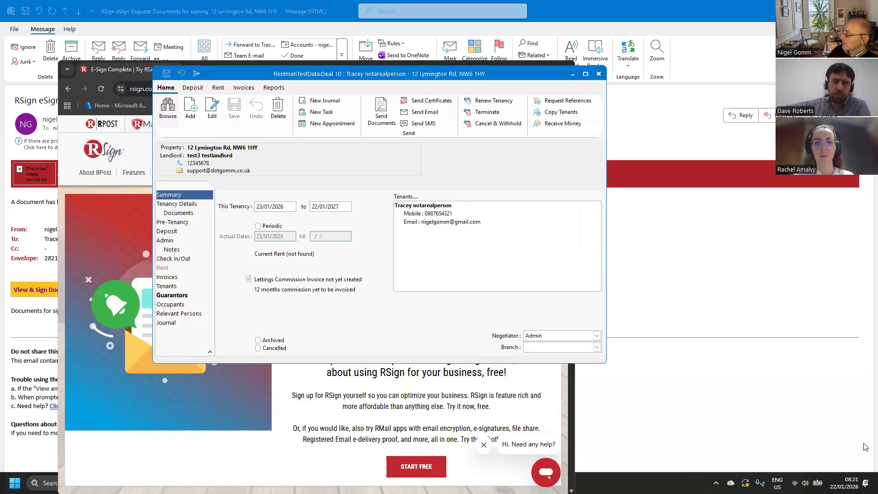
Step: Open deal 10's 22/01/2026 08:21 'SIGNED : Agreement' journal entry
{"action": "left_click", "coordinate": [715, 482]}
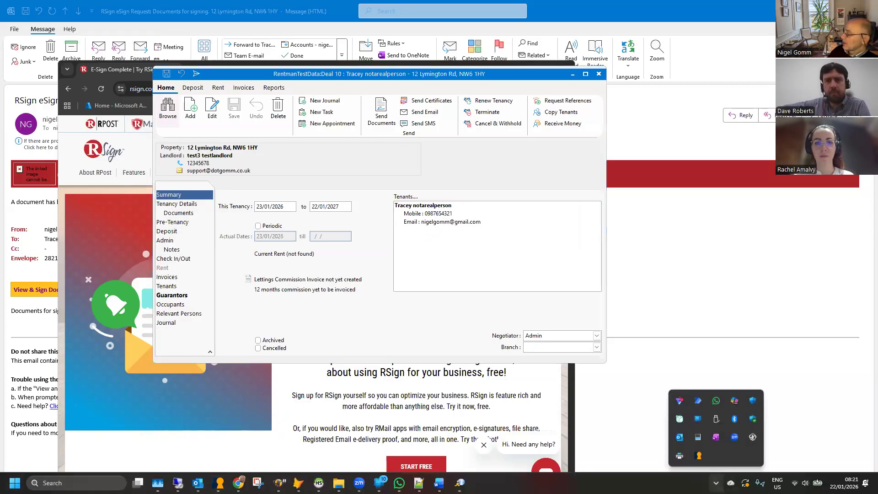
{"action": "left_click", "coordinate": [700, 458]}
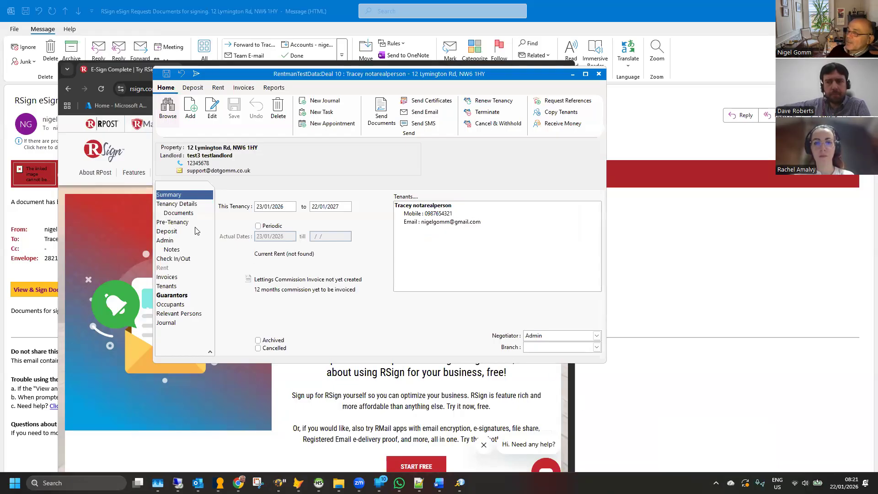
{"action": "left_click", "coordinate": [173, 222]}
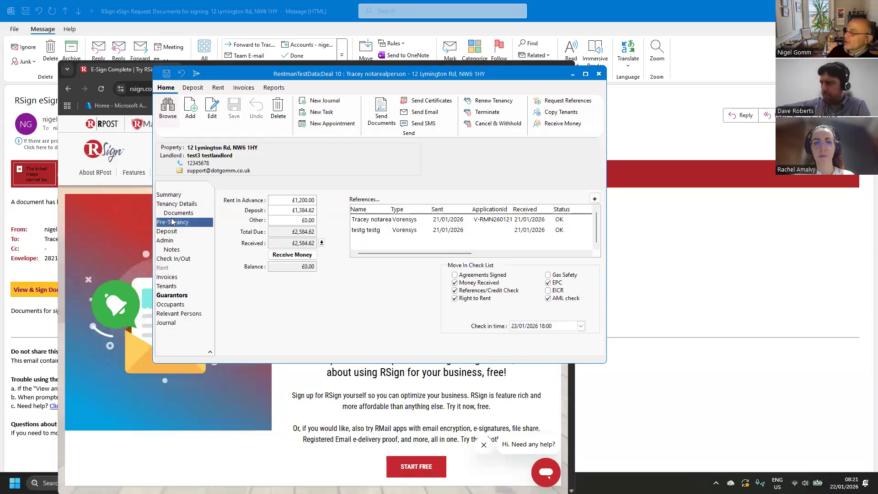
{"action": "left_click", "coordinate": [176, 323]}
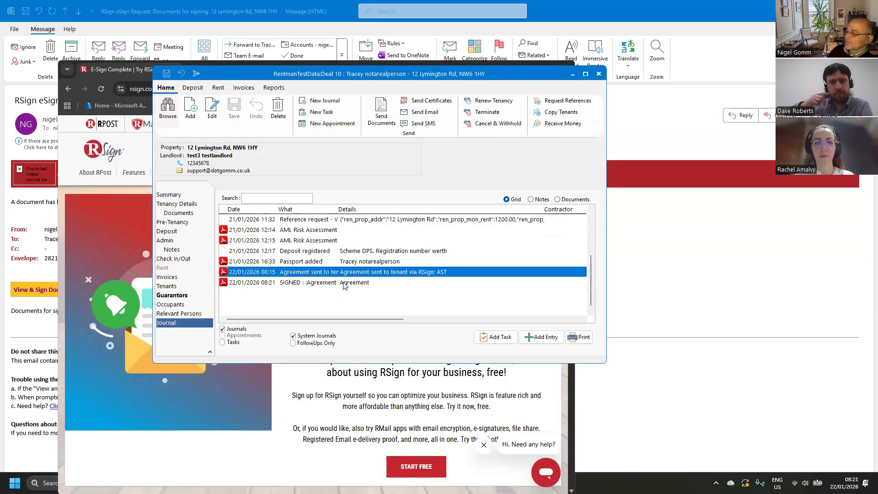
{"action": "left_click", "coordinate": [315, 284]}
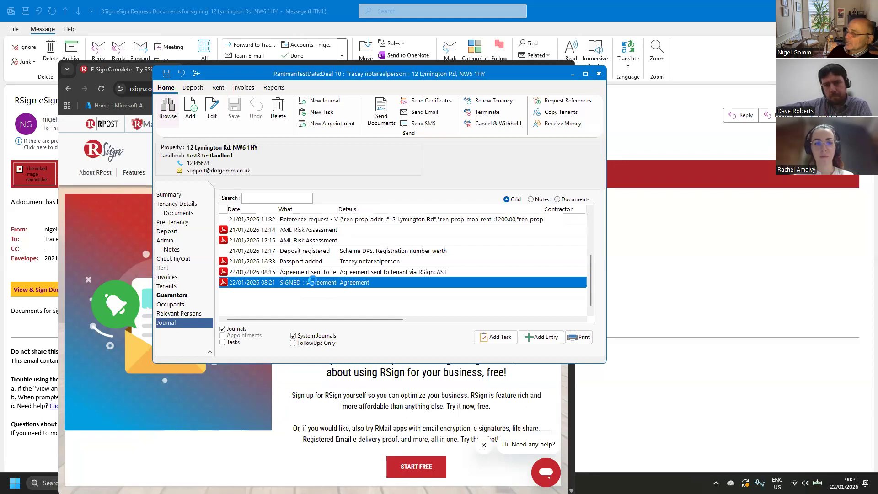
{"action": "double_click", "coordinate": [314, 283]}
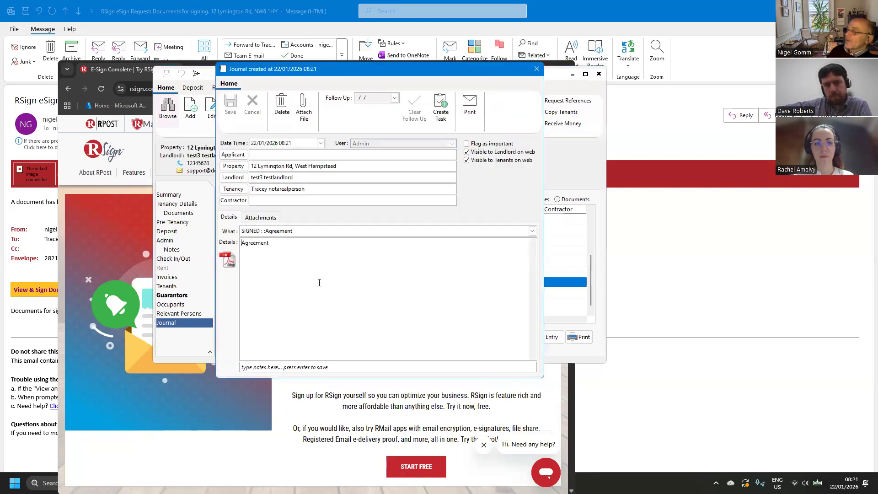
Step: Open the signed agreement PDF from the journal entry's Attachments in Adobe Acrobat
{"action": "left_click", "coordinate": [257, 216]}
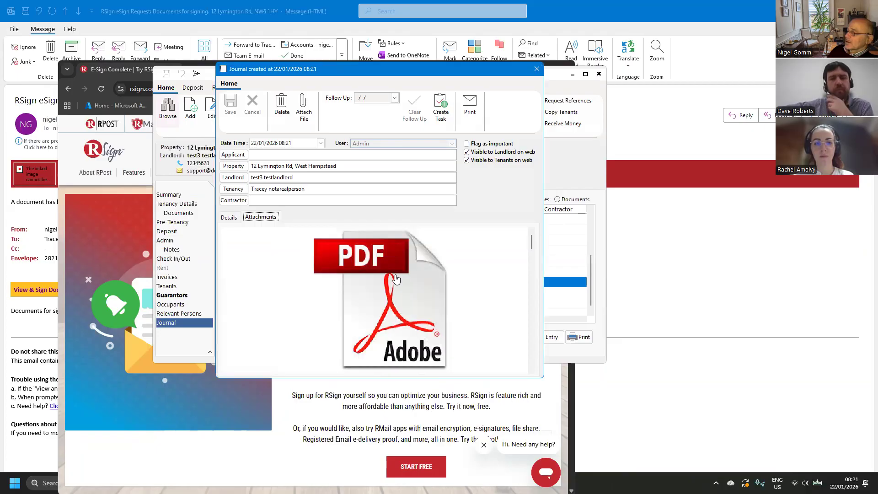
{"action": "double_click", "coordinate": [396, 278]}
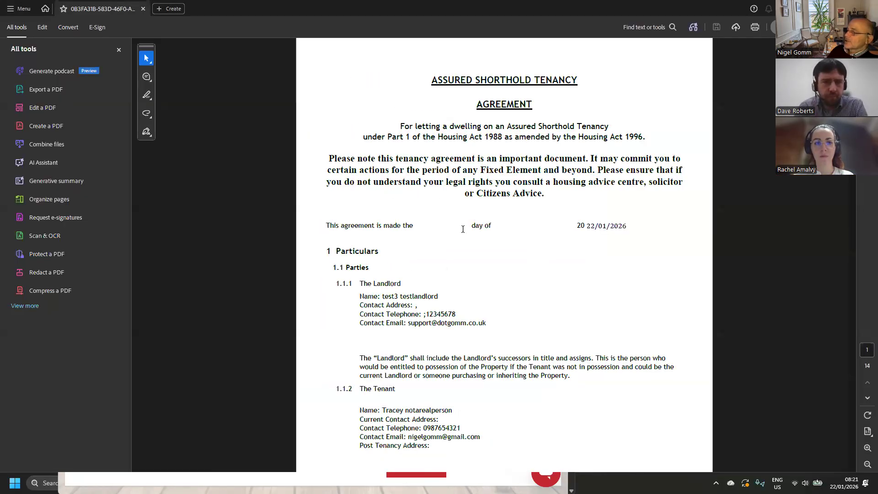
Step: Scroll past the tenant signatures to the RSign Envelope Data page of the signed agreement
{"action": "scroll", "coordinate": [463, 228], "scroll_direction": "down", "scroll_amount": 4}
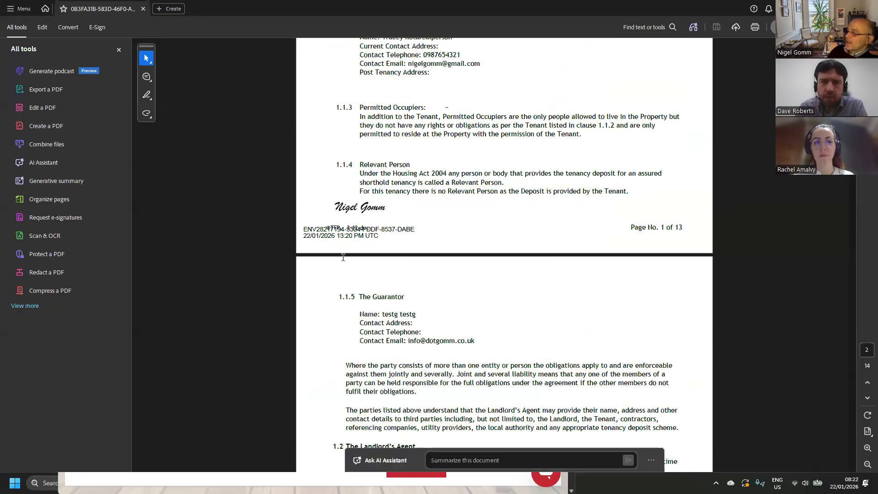
{"action": "scroll", "coordinate": [391, 261], "scroll_direction": "down", "scroll_amount": 4}
{"action": "scroll", "coordinate": [390, 262], "scroll_direction": "down", "scroll_amount": 20}
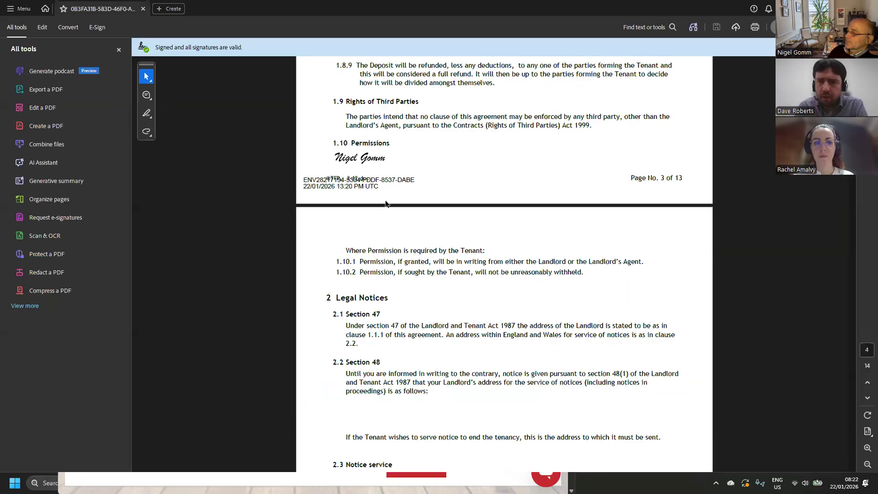
{"action": "scroll", "coordinate": [463, 301], "scroll_direction": "down", "scroll_amount": 11}
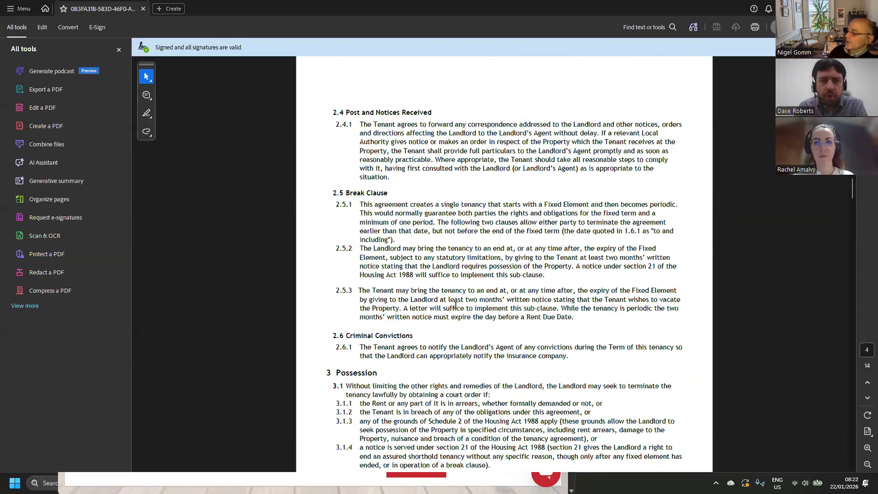
{"action": "scroll", "coordinate": [463, 301], "scroll_direction": "down", "scroll_amount": 20}
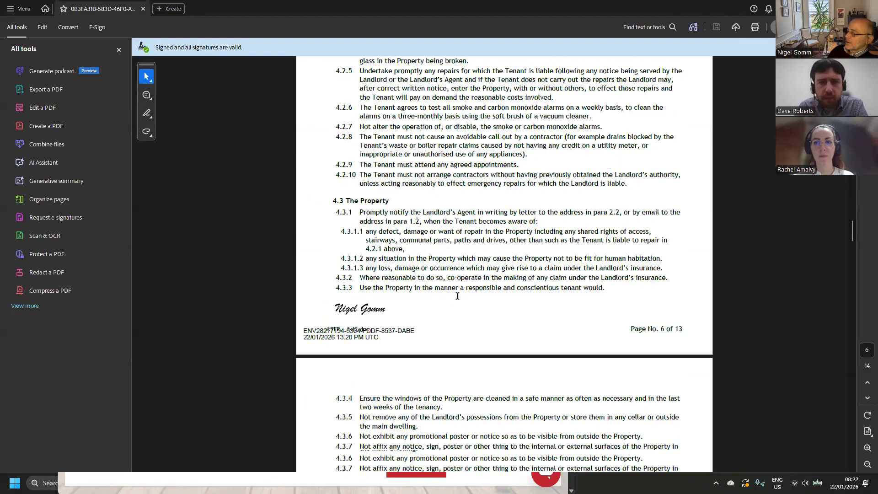
{"action": "scroll", "coordinate": [451, 291], "scroll_direction": "down", "scroll_amount": 20}
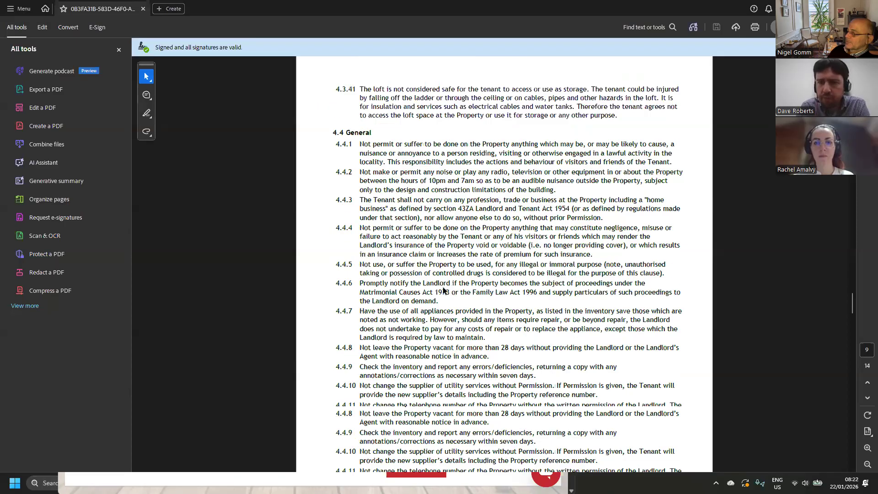
{"action": "scroll", "coordinate": [434, 288], "scroll_direction": "down", "scroll_amount": 20}
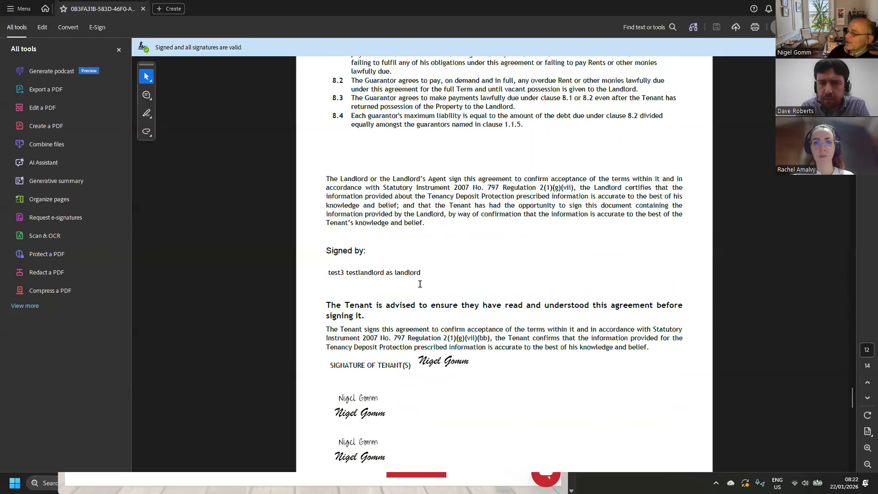
{"action": "scroll", "coordinate": [421, 283], "scroll_direction": "down", "scroll_amount": 3}
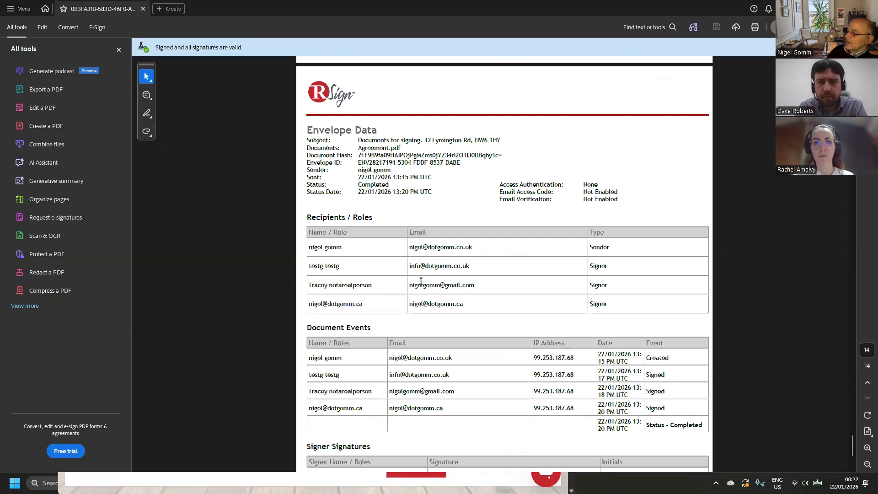
Step: Review the Recipients, Document Events and Signer Signatures tables, then return to Rentman deal 10
{"action": "scroll", "coordinate": [422, 279], "scroll_direction": "down", "scroll_amount": 2}
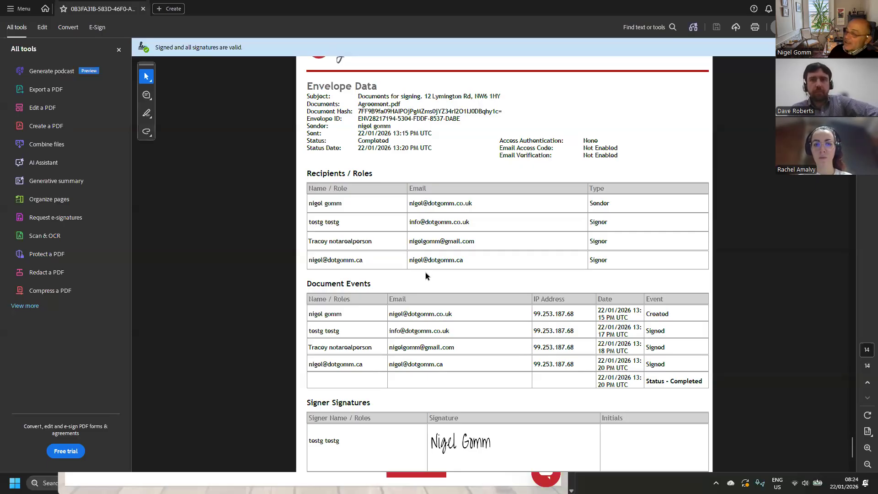
{"action": "scroll", "coordinate": [425, 272], "scroll_direction": "down", "scroll_amount": 3}
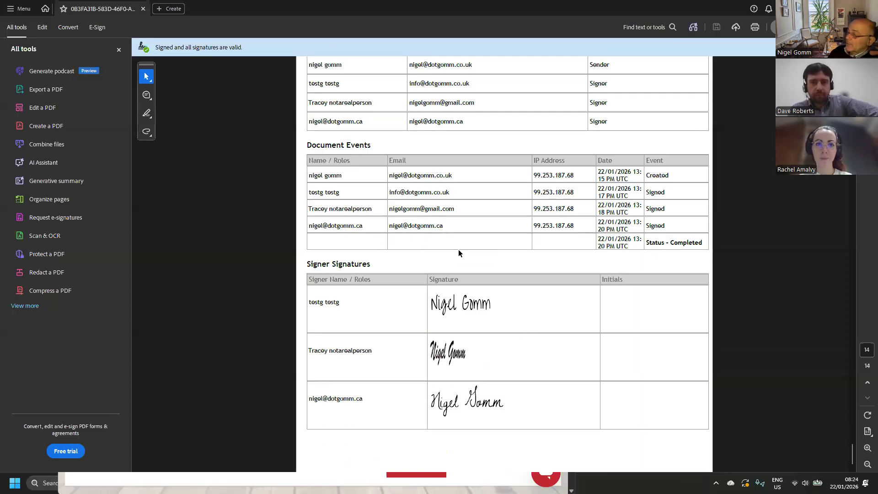
{"action": "scroll", "coordinate": [459, 253], "scroll_direction": "up", "scroll_amount": 9}
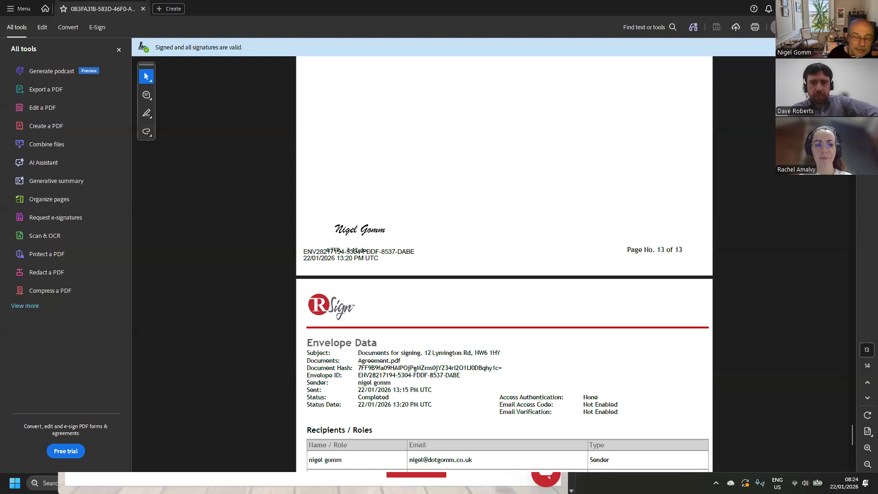
{"action": "key", "text": "alt+Tab"}
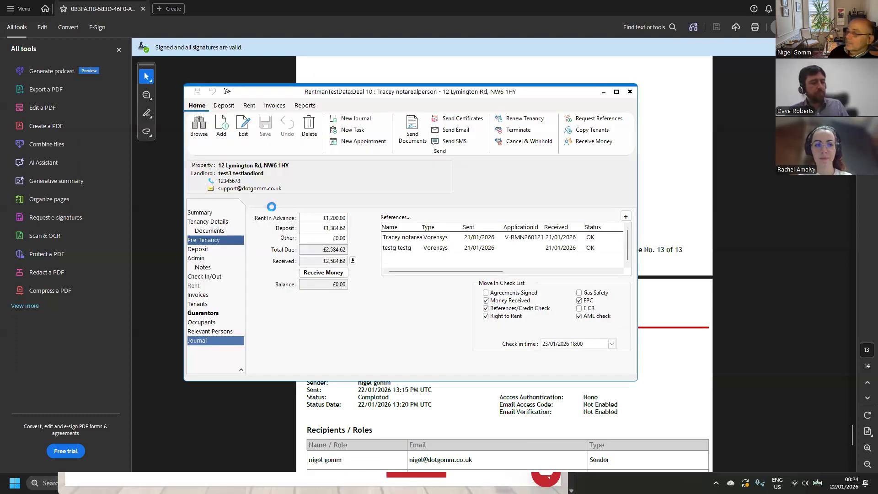
{"action": "left_click", "coordinate": [206, 241]}
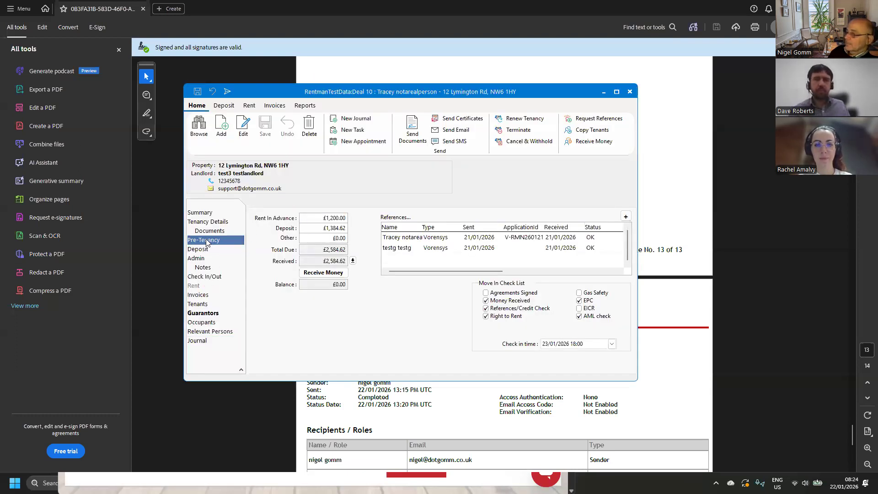
{"action": "left_click", "coordinate": [205, 248]}
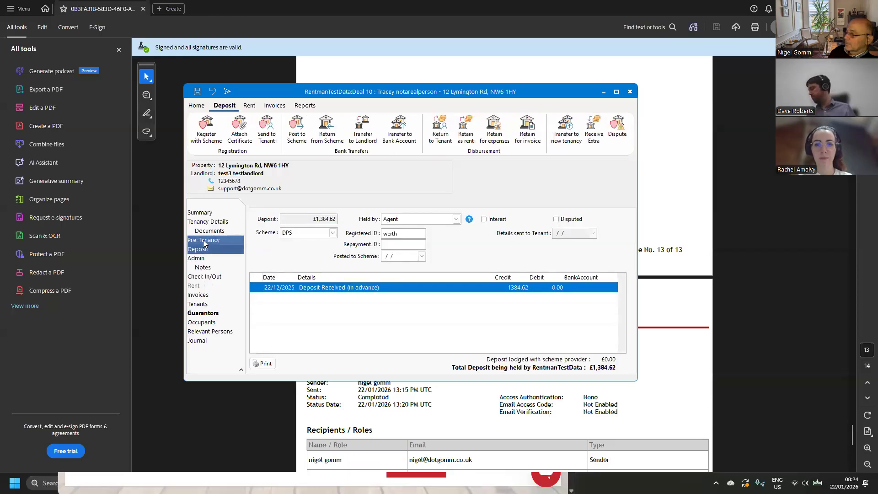
{"action": "left_click", "coordinate": [204, 241]}
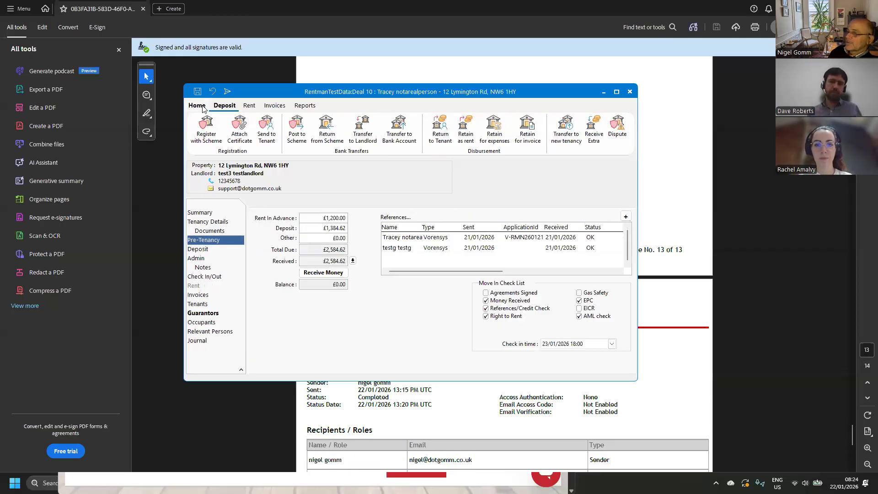
{"action": "left_click", "coordinate": [211, 131]}
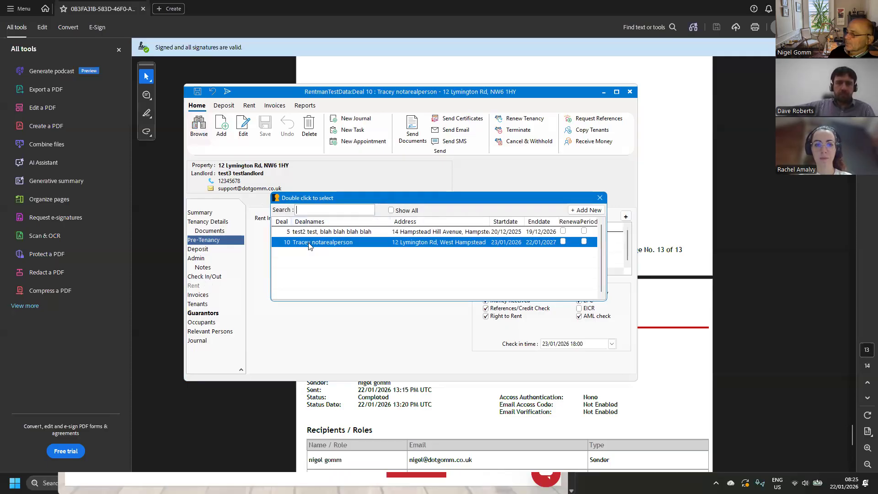
{"action": "double_click", "coordinate": [309, 244]}
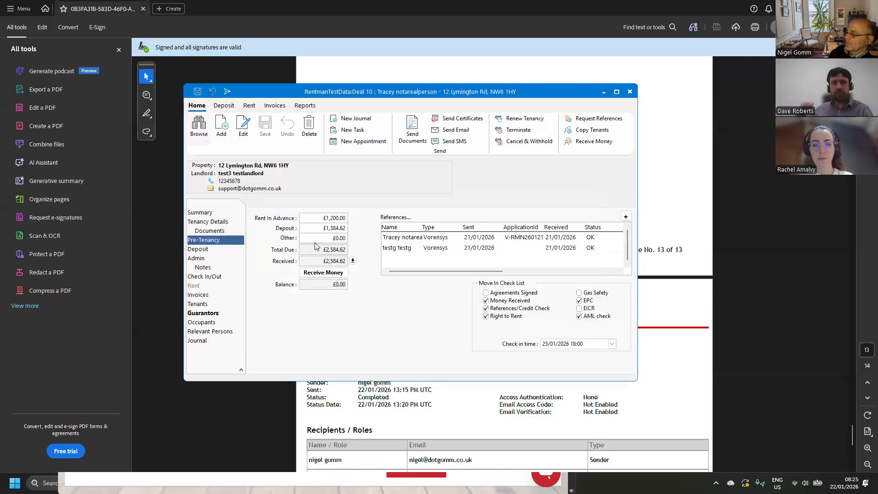
{"action": "left_click", "coordinate": [526, 293]}
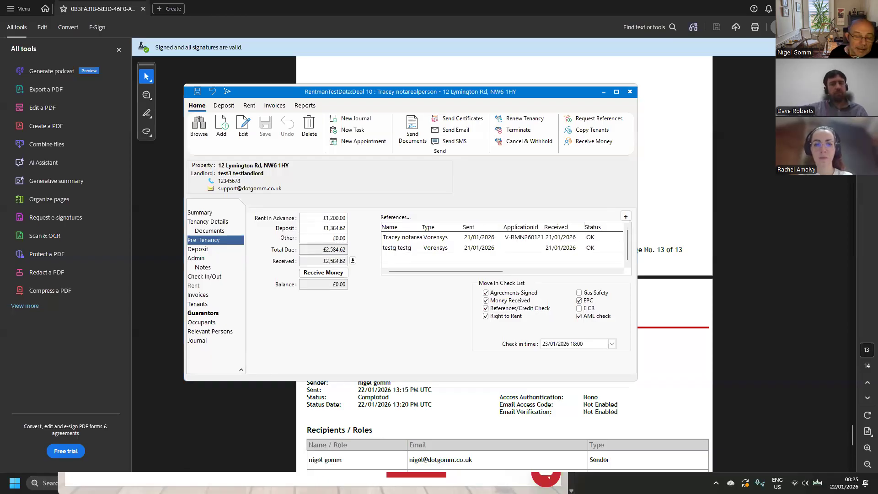
{"action": "key", "text": "alt+Tab"}
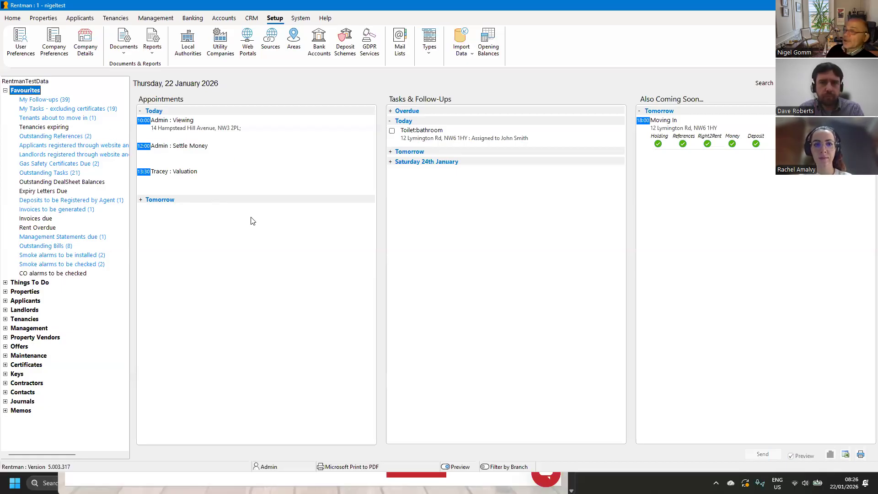
{"action": "left_click", "coordinate": [44, 18]}
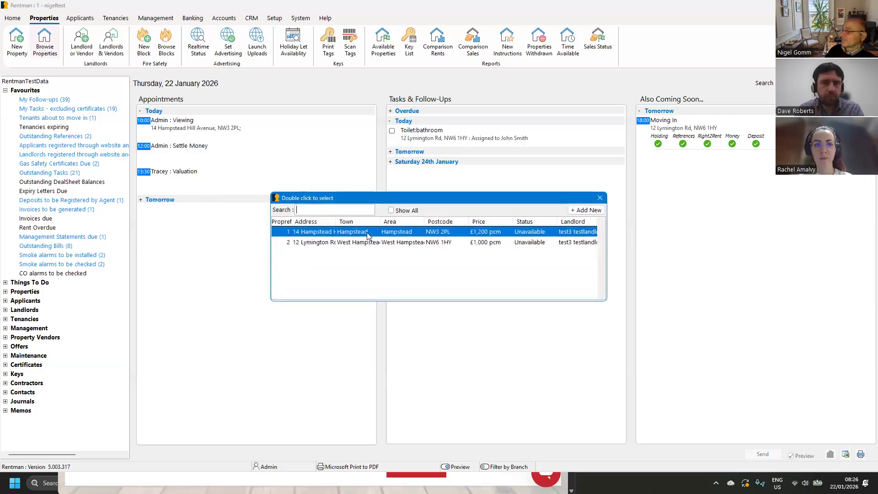
{"action": "double_click", "coordinate": [366, 242]}
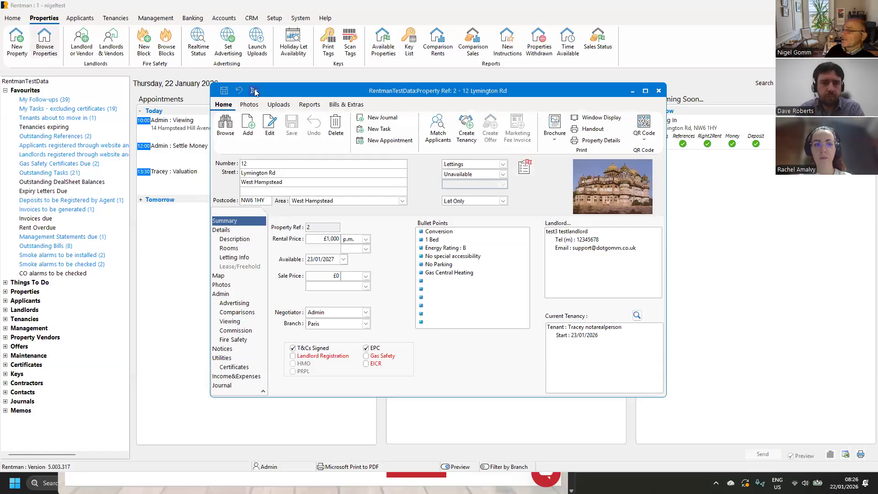
{"action": "left_click", "coordinate": [255, 91]}
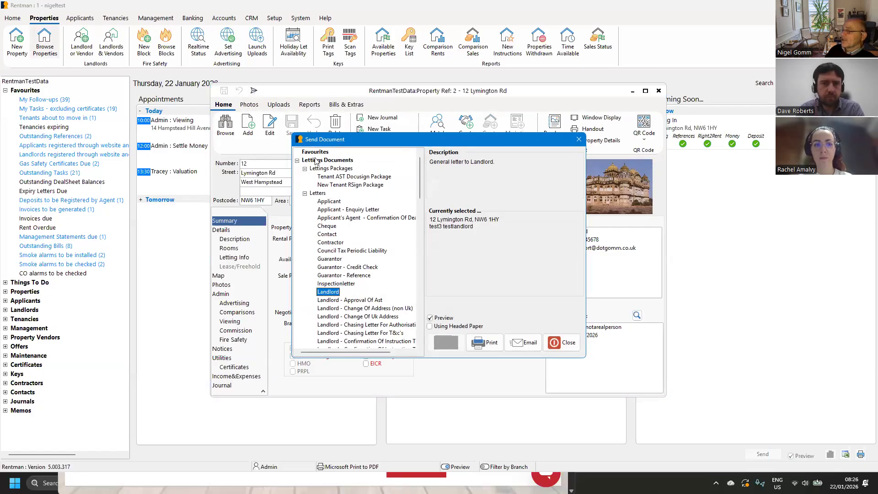
Step: Compare the Tenant AST Docusign Package, Expiry, Greeting letters and New Tenant RSign Package, then close the list
{"action": "left_click", "coordinate": [349, 178]}
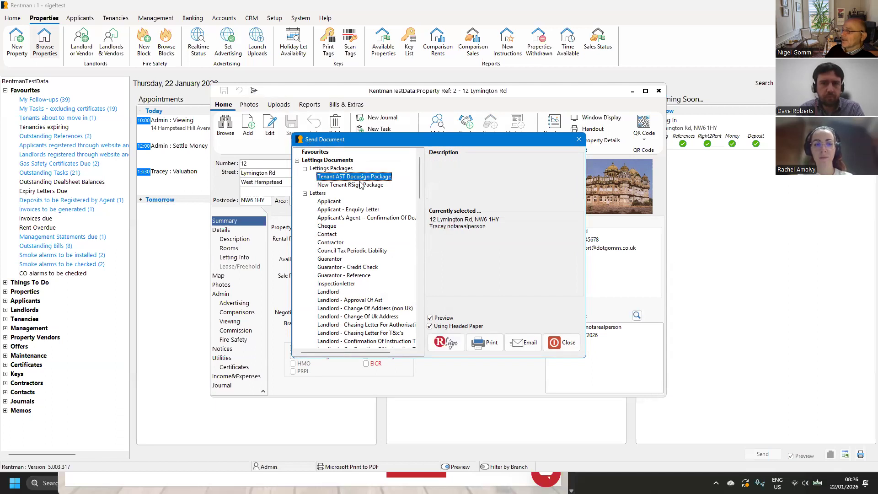
{"action": "scroll", "coordinate": [358, 268], "scroll_direction": "down", "scroll_amount": 12}
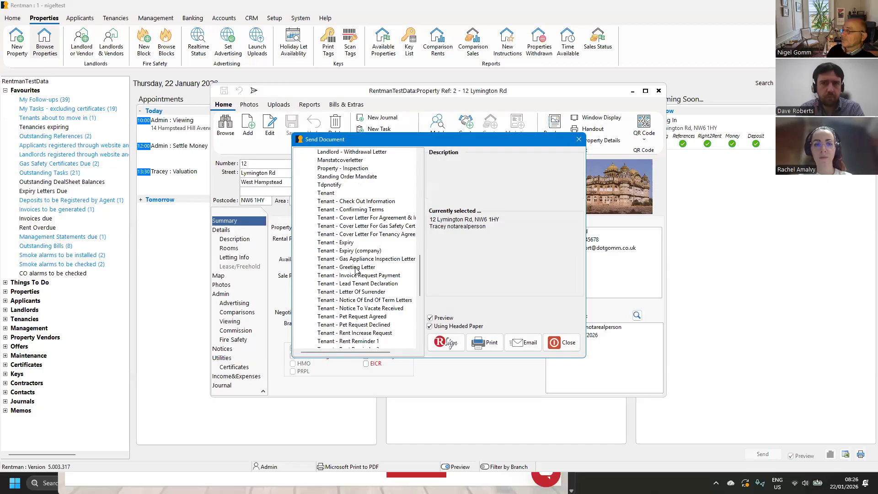
{"action": "left_click", "coordinate": [346, 243]}
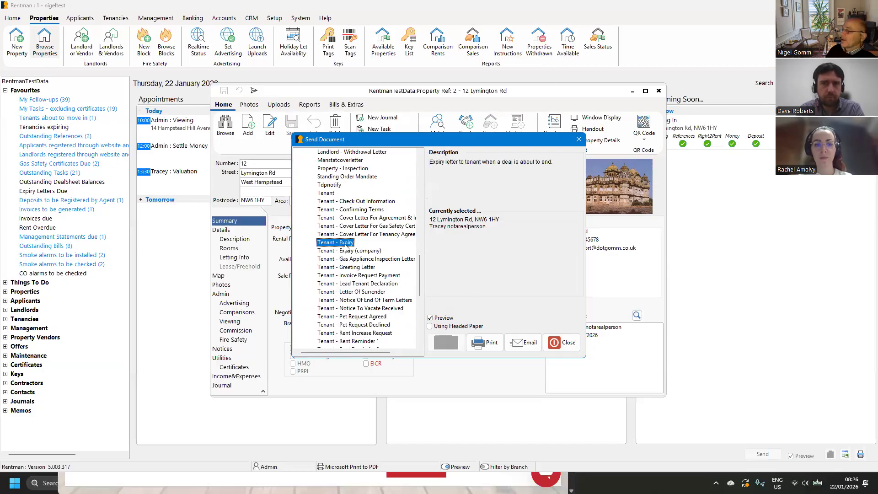
{"action": "left_click", "coordinate": [343, 267]}
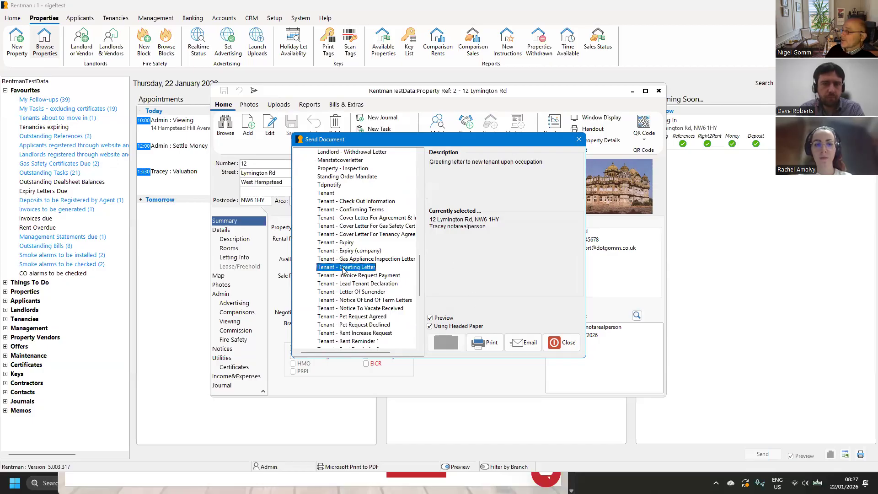
{"action": "scroll", "coordinate": [345, 247], "scroll_direction": "up", "scroll_amount": 15}
{"action": "scroll", "coordinate": [343, 222], "scroll_direction": "up", "scroll_amount": 3}
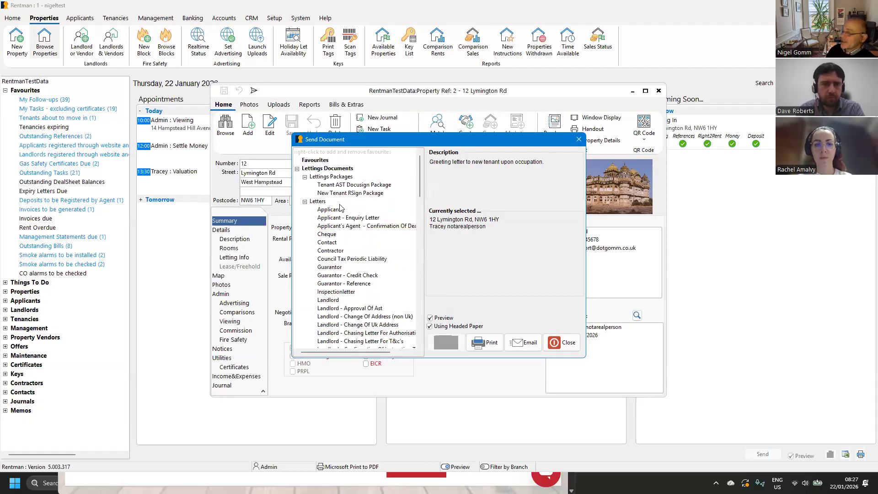
{"action": "left_click", "coordinate": [350, 193]}
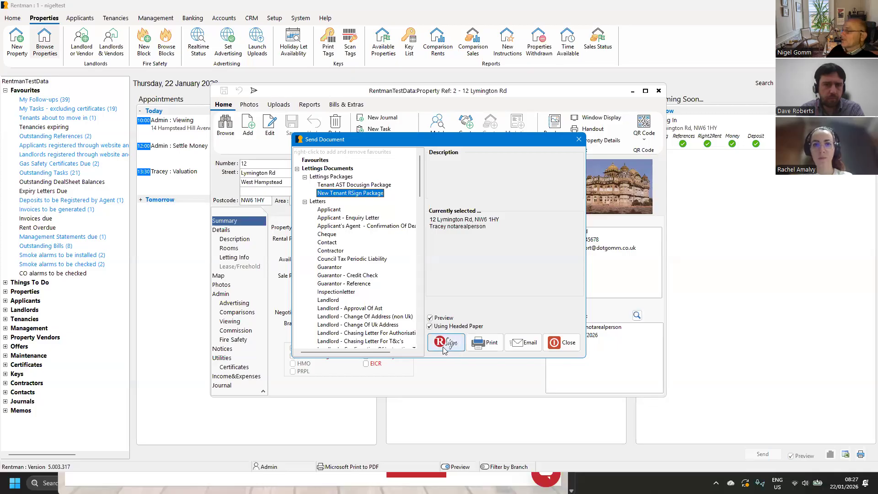
{"action": "left_click", "coordinate": [563, 343]}
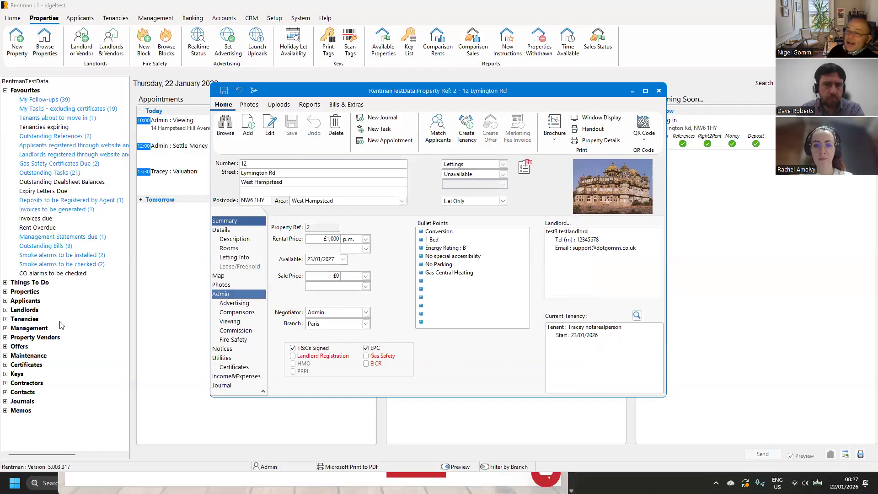